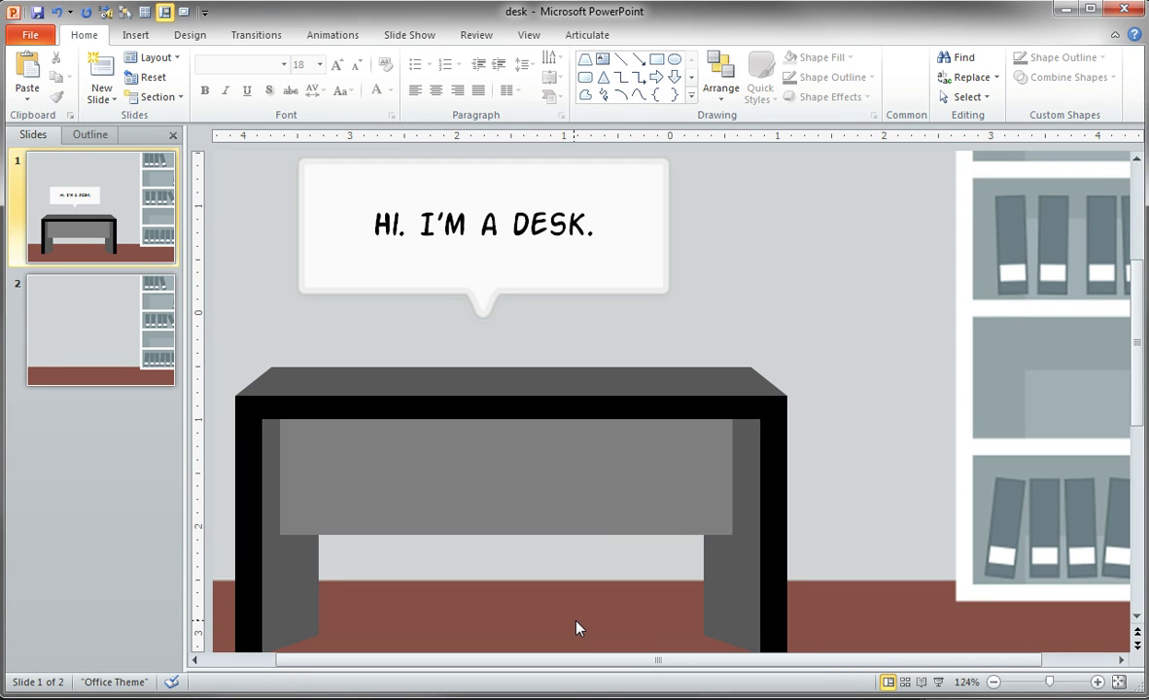
Move the desk's right leg and its gray side panel about one inch outward, away from the desktop.
{"action": "left_click", "coordinate": [598, 464]}
{"action": "scroll", "coordinate": [598, 464], "scroll_direction": "down", "scroll_amount": 2, "text": "ctrl"}
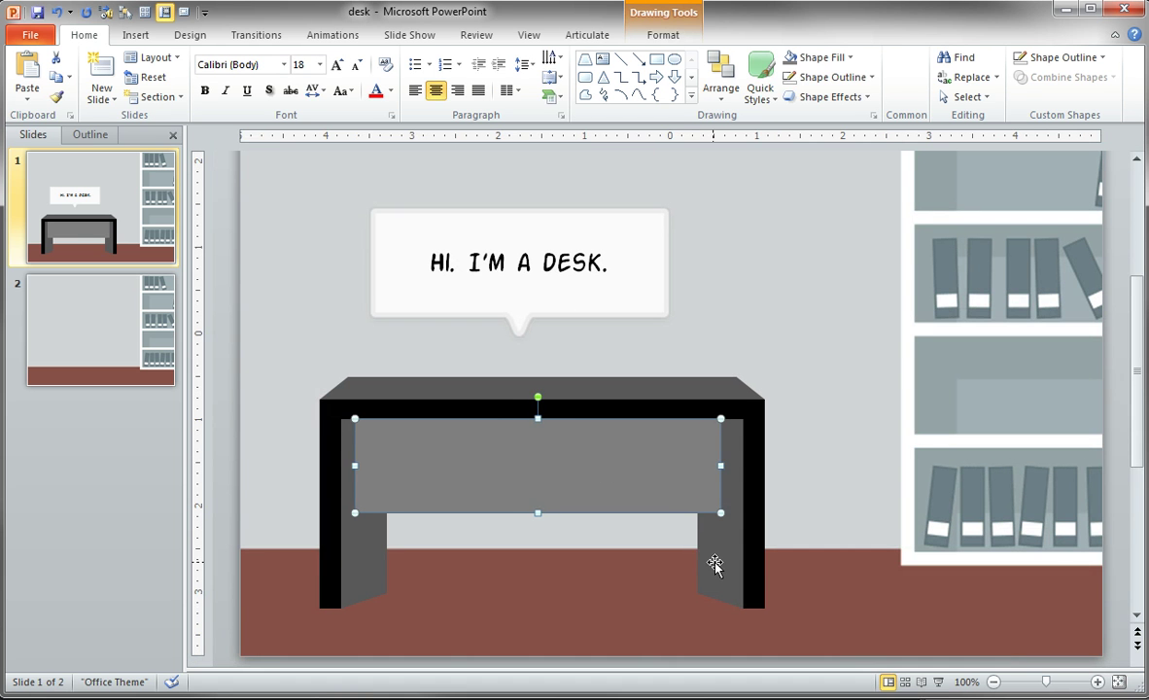
{"action": "left_click", "coordinate": [719, 561], "text": "shift"}
{"action": "left_click", "coordinate": [753, 515], "text": "shift"}
{"action": "key", "text": "Left"}
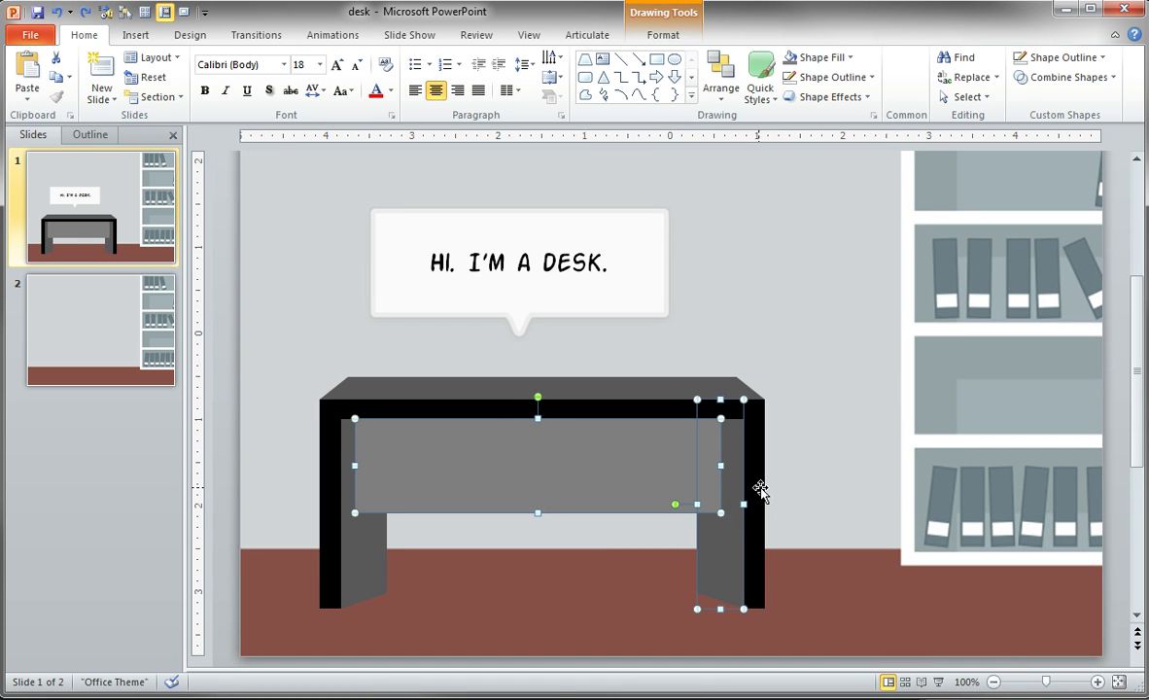
{"action": "left_click", "coordinate": [806, 484]}
{"action": "left_click", "coordinate": [747, 478]}
{"action": "left_click_drag", "start_coordinate": [751, 471], "coordinate": [853, 468]}
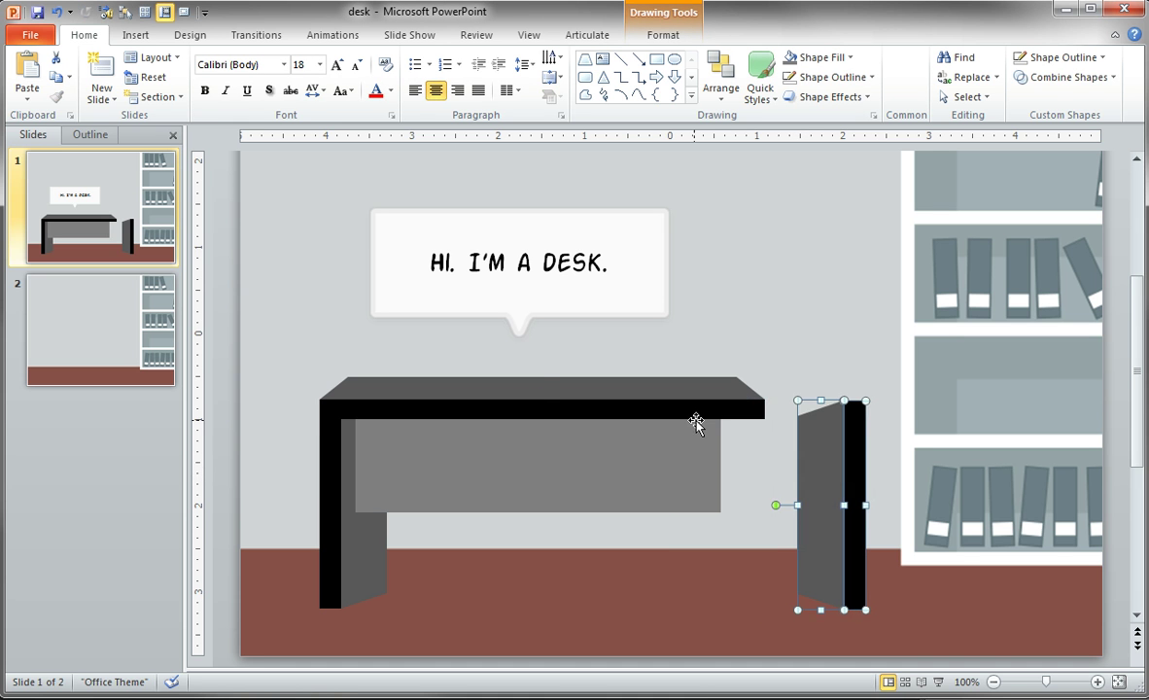
Stretch the desktop pieces and front panel out to the moved right leg, and undo the whole widening.
{"action": "left_click", "coordinate": [688, 391]}
{"action": "left_click", "coordinate": [679, 469], "text": "shift"}
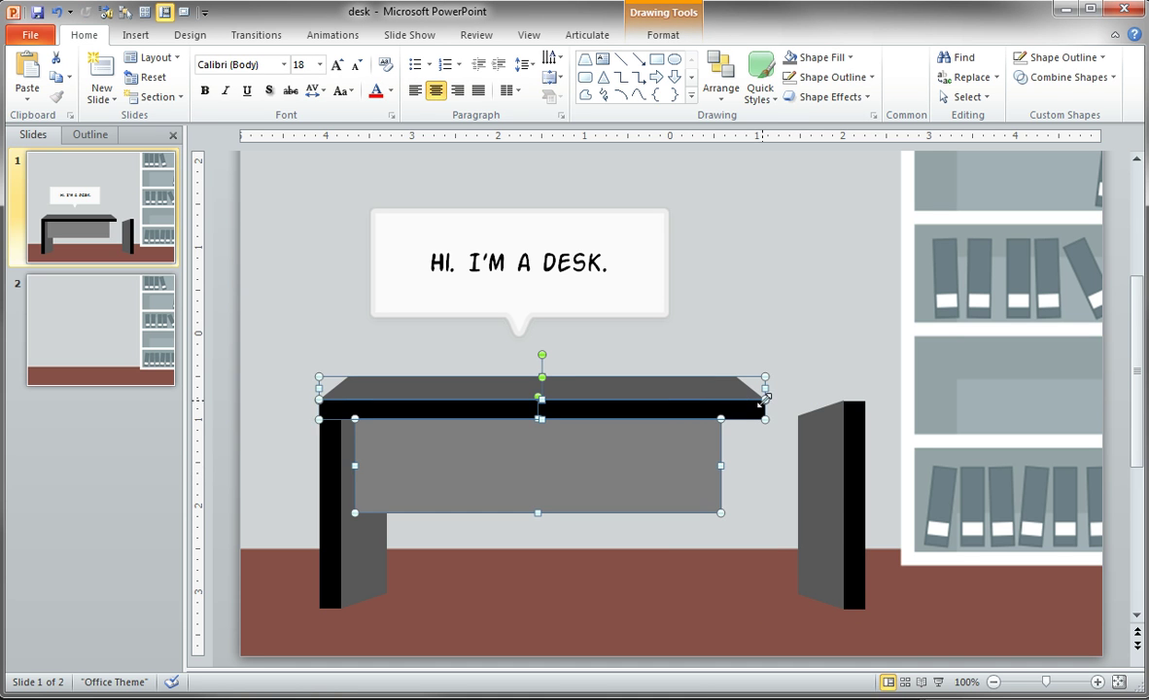
{"action": "left_click_drag", "start_coordinate": [765, 390], "coordinate": [865, 387]}
{"action": "left_click", "coordinate": [872, 311]}
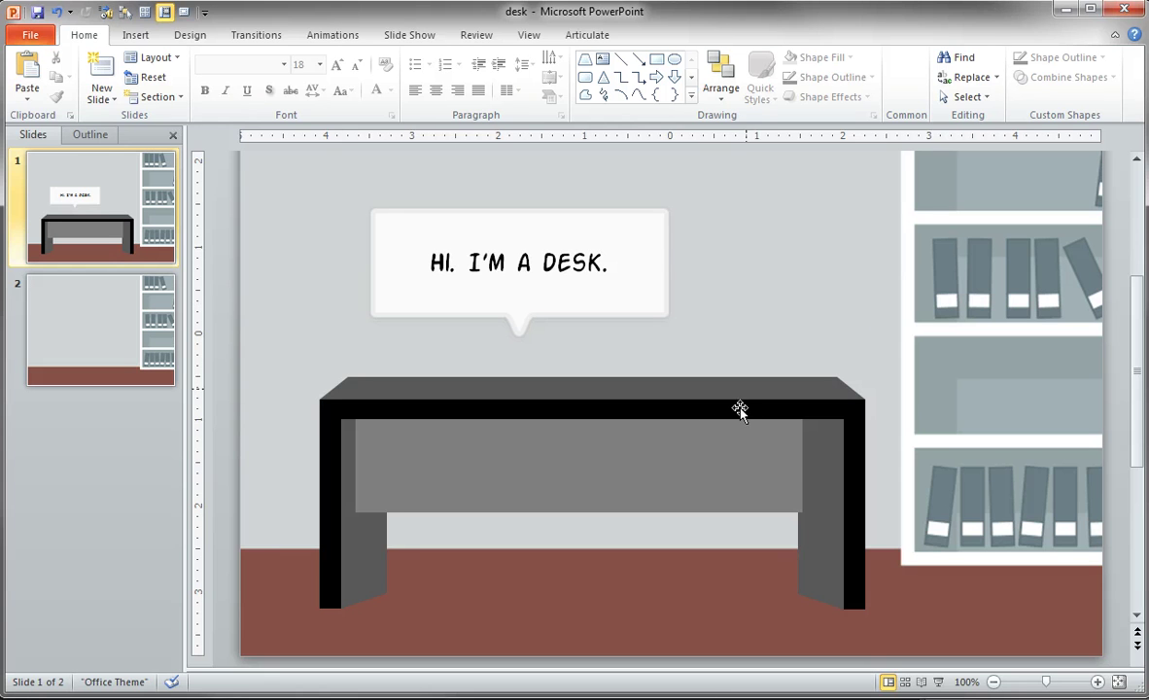
{"action": "left_click", "coordinate": [708, 436]}
{"action": "key", "text": "ctrl+z"}
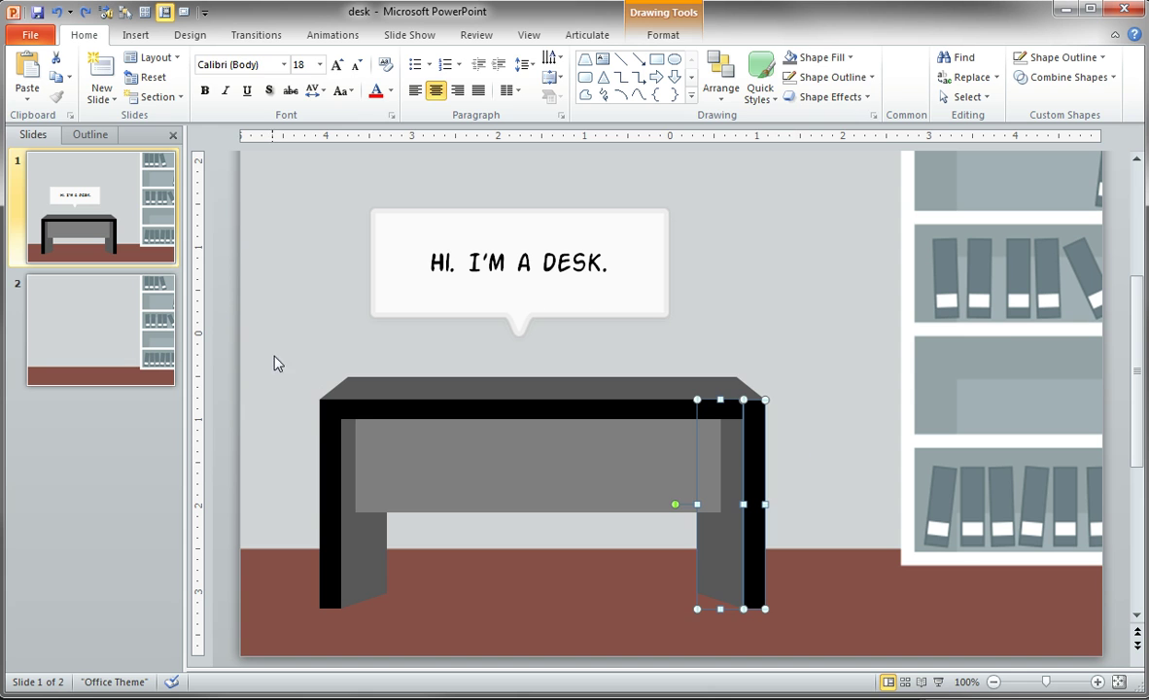
Group all the desk parts and paste a copy of the group onto slide 2.
{"action": "left_click_drag", "start_coordinate": [269, 359], "coordinate": [830, 632]}
{"action": "key", "text": "ctrl+g"}
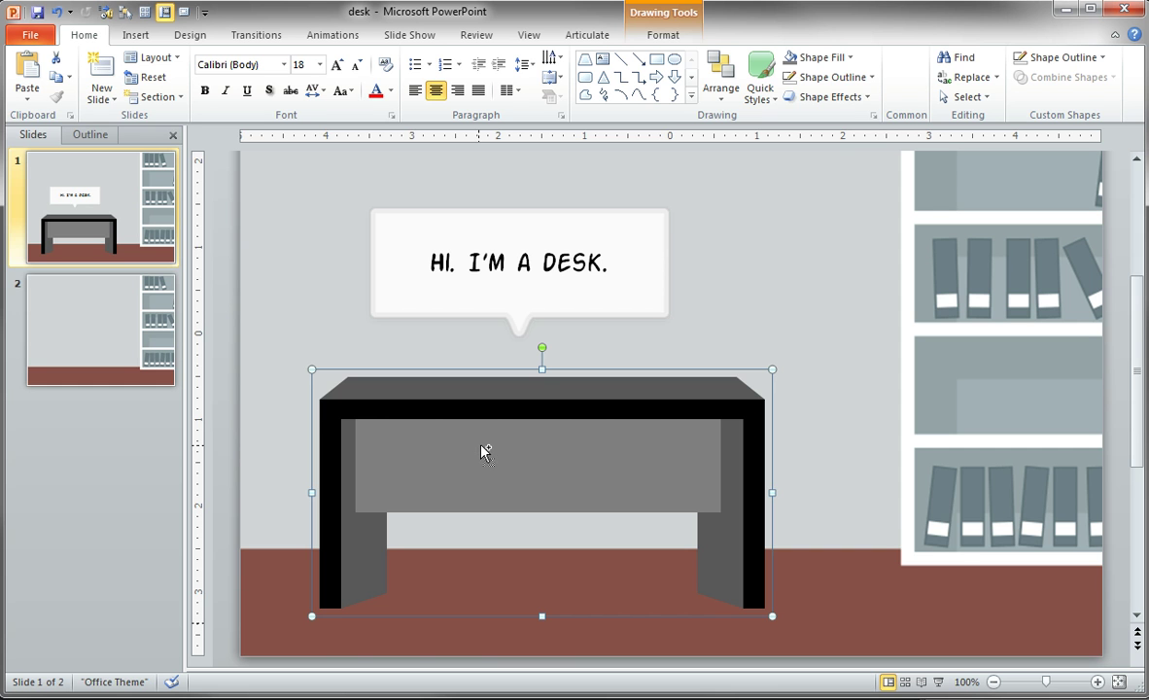
{"action": "key", "text": "ctrl+c"}
{"action": "left_click", "coordinate": [124, 350]}
{"action": "key", "text": "ctrl+v"}
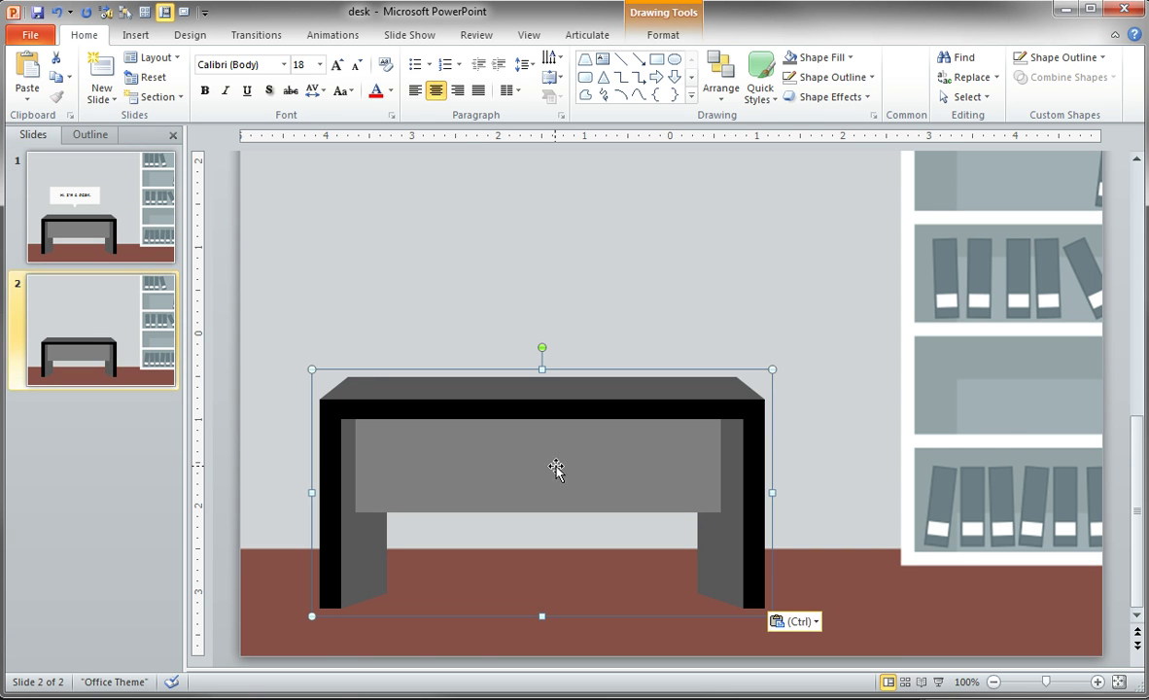
Move the pasted desk group to the slide's upper-left edge and scale it down as a reference.
{"action": "scroll", "coordinate": [544, 467], "scroll_direction": "down", "scroll_amount": 3}
{"action": "left_click_drag", "start_coordinate": [589, 490], "coordinate": [440, 299]}
{"action": "left_click_drag", "start_coordinate": [598, 423], "coordinate": [474, 358]}
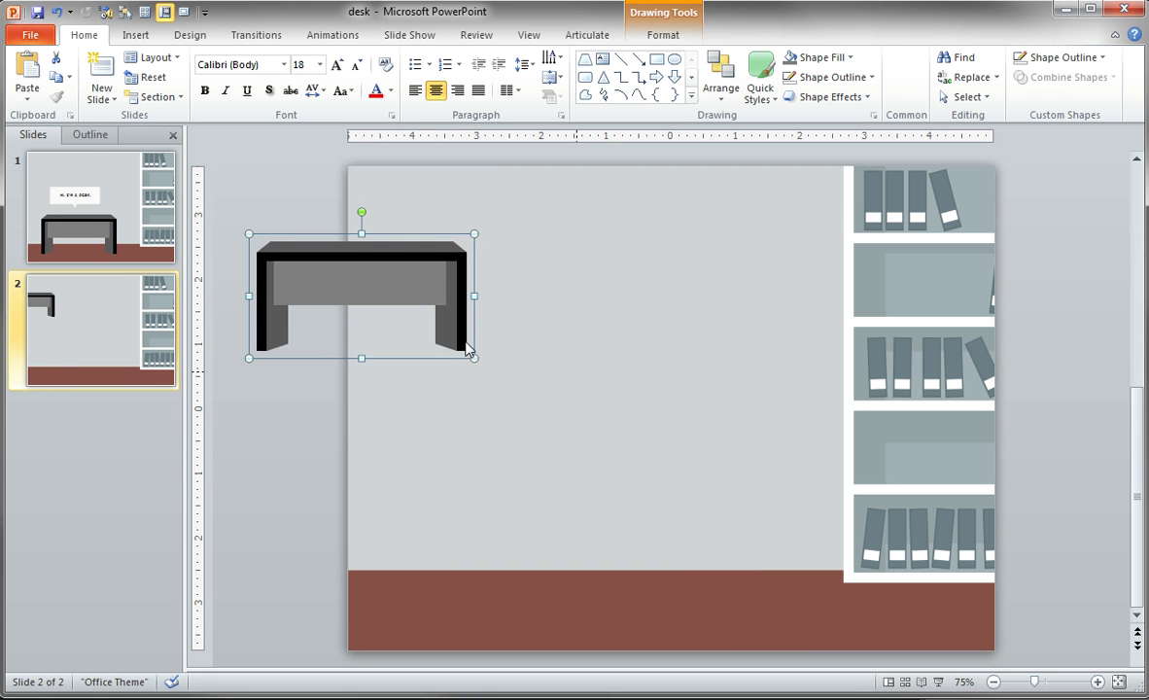
{"action": "left_click", "coordinate": [455, 459]}
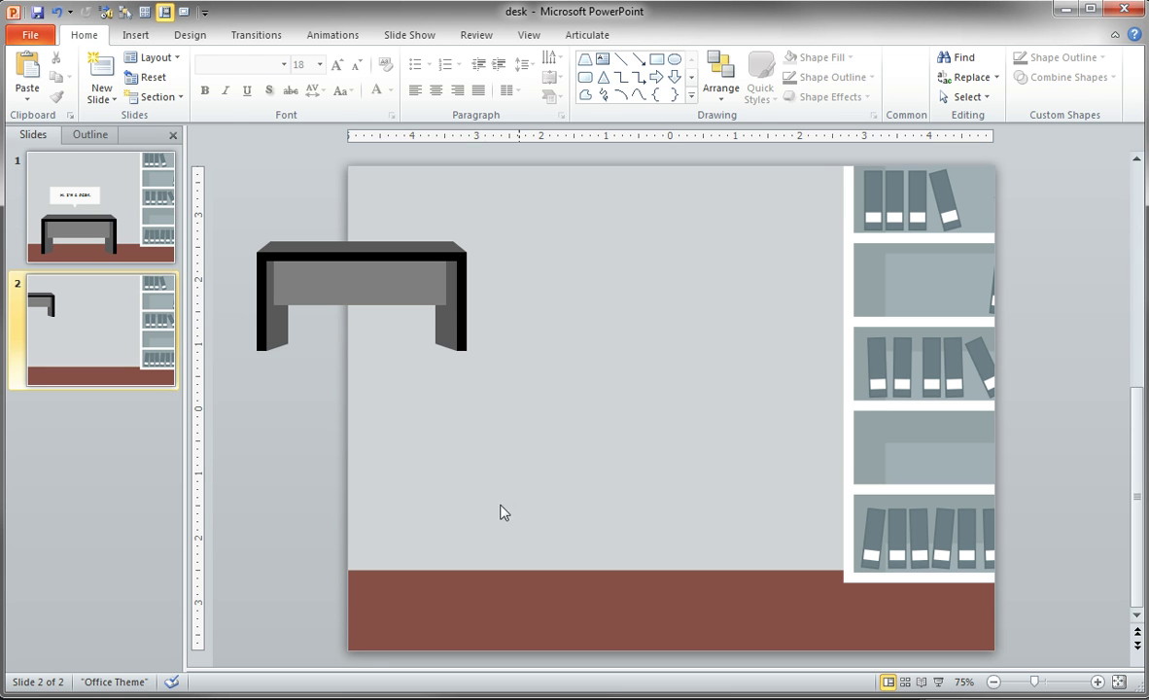
Draw a narrow vertical black rectangle about 0.26 inches wide near the slide's lower left and position it at the floor edge.
{"action": "left_click", "coordinate": [138, 39]}
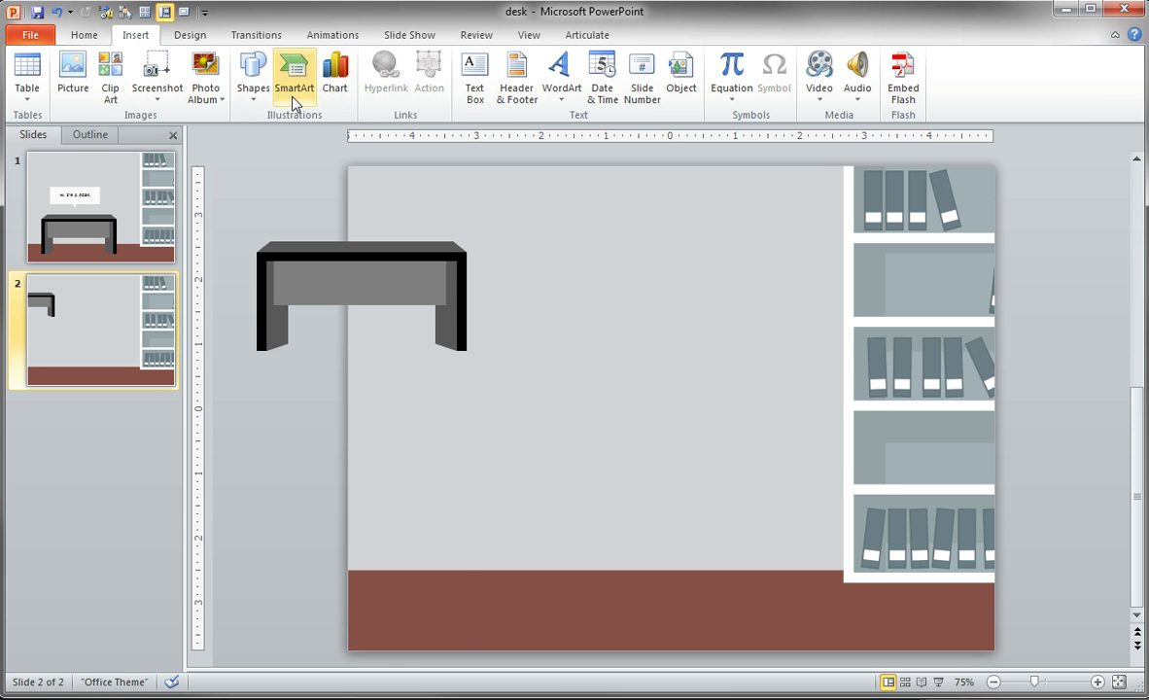
{"action": "left_click", "coordinate": [253, 73]}
{"action": "left_click", "coordinate": [326, 143]}
{"action": "left_click_drag", "start_coordinate": [429, 484], "coordinate": [448, 613]}
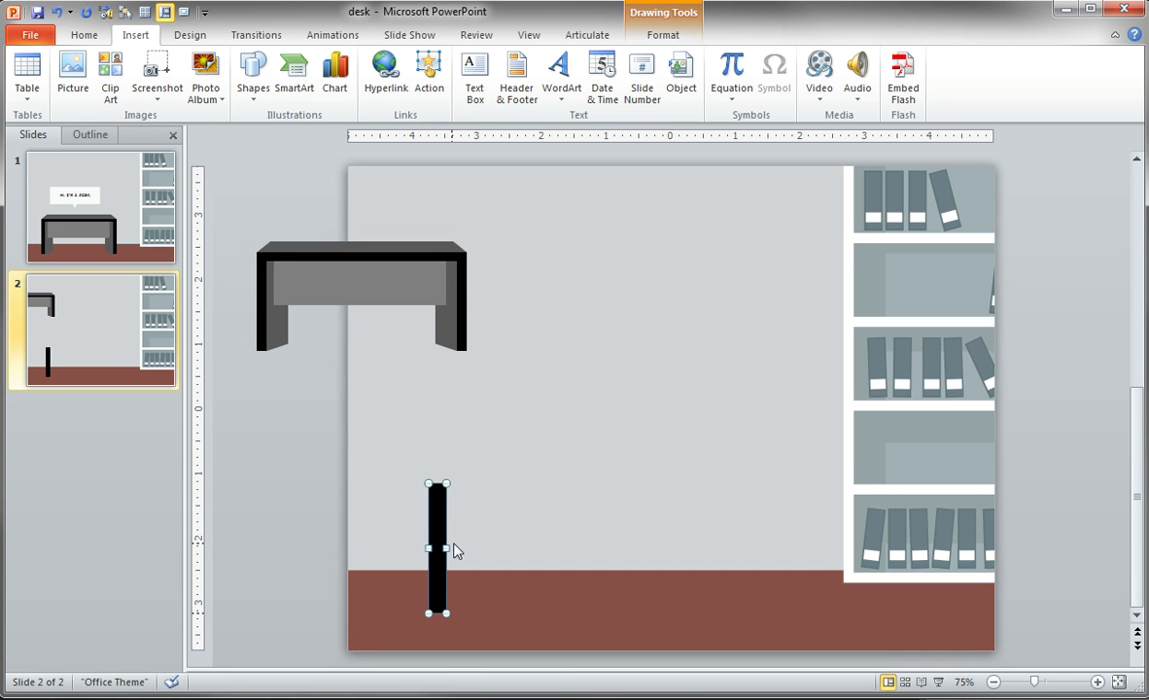
{"action": "mouse_move", "coordinate": [441, 526]}
{"action": "left_mouse_down"}
{"action": "mouse_move", "coordinate": [439, 515]}
{"action": "mouse_move", "coordinate": [434, 592]}
{"action": "mouse_move", "coordinate": [441, 503]}
{"action": "left_mouse_up"}
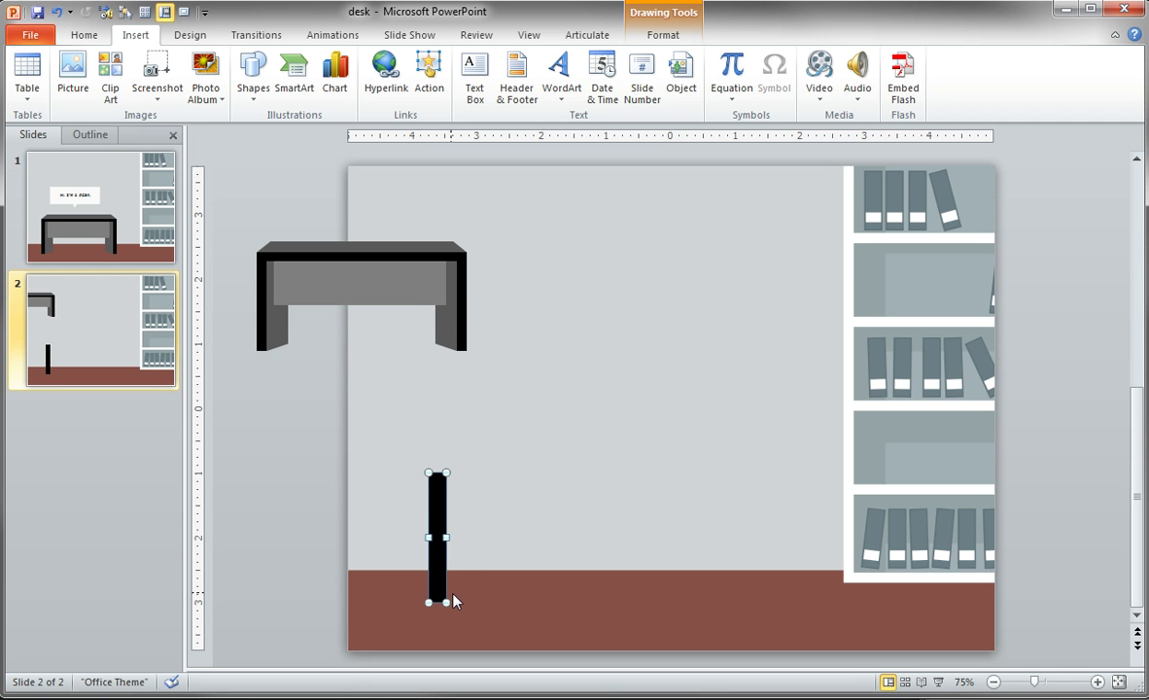
{"action": "left_click_drag", "start_coordinate": [436, 500], "coordinate": [434, 468]}
Move the black bar into the open wall area and set its formatting as the default shape.
{"action": "right_click", "coordinate": [440, 456]}
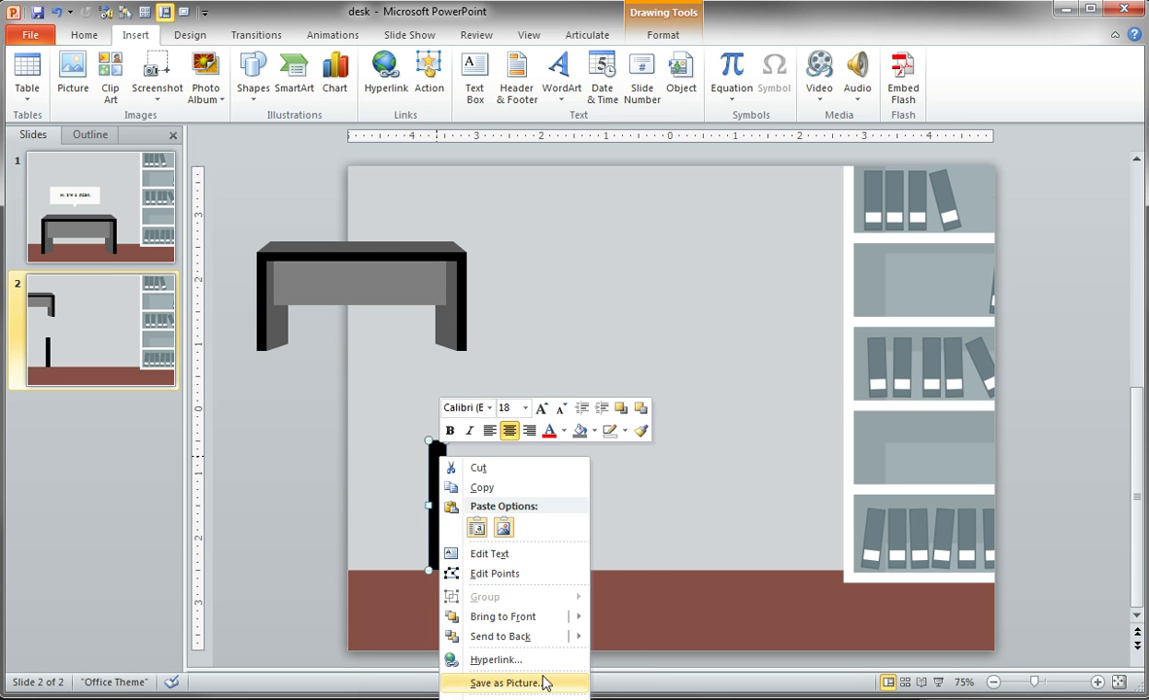
{"action": "left_click", "coordinate": [425, 480]}
{"action": "left_click_drag", "start_coordinate": [424, 479], "coordinate": [602, 291]}
{"action": "right_click", "coordinate": [605, 293]}
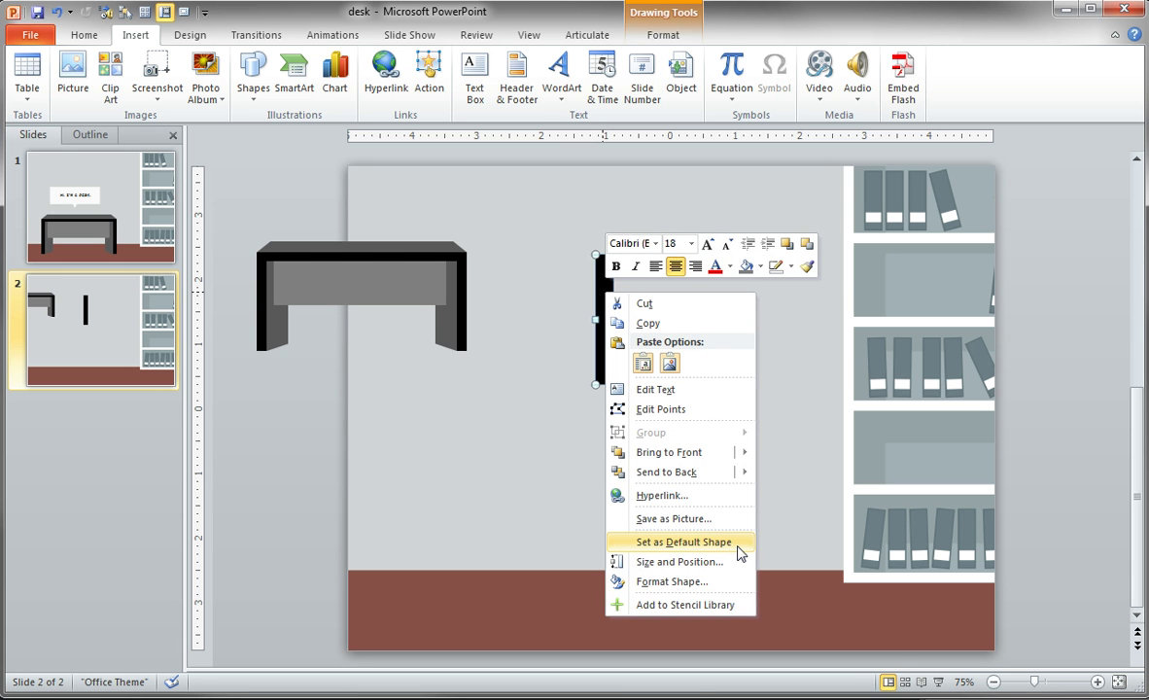
{"action": "left_click", "coordinate": [738, 546]}
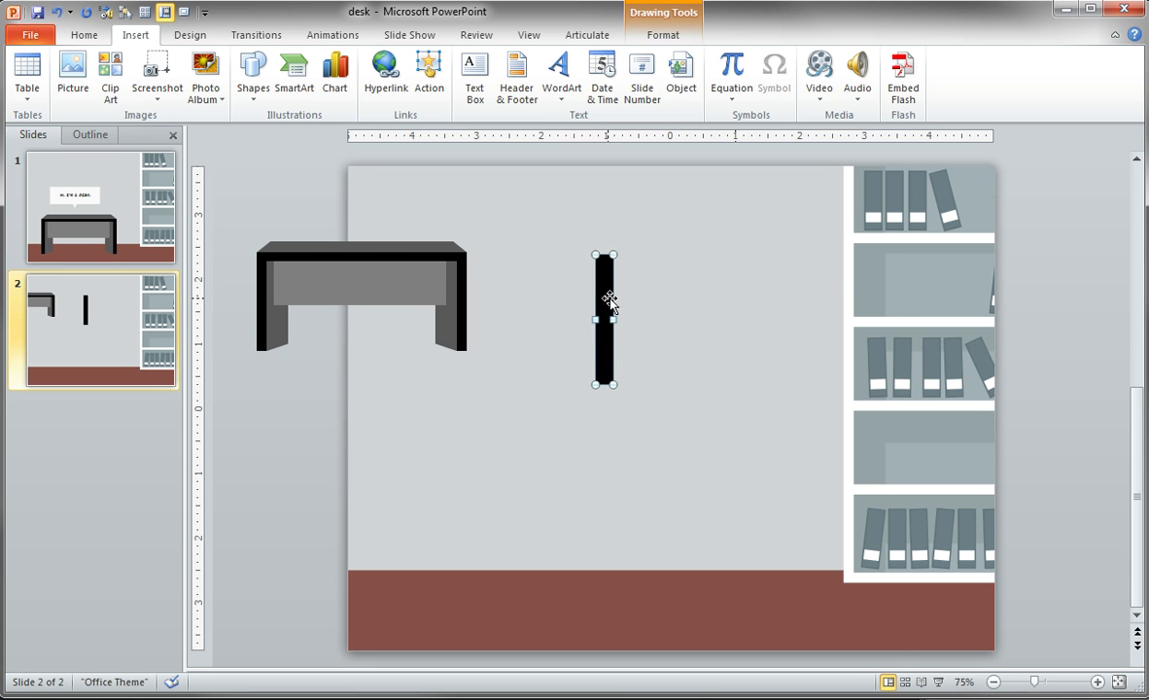
Return the bar to the floor and stretch it to about 2.33 inches tall, and duplicate it as the right leg.
{"action": "left_click_drag", "start_coordinate": [610, 294], "coordinate": [449, 489]}
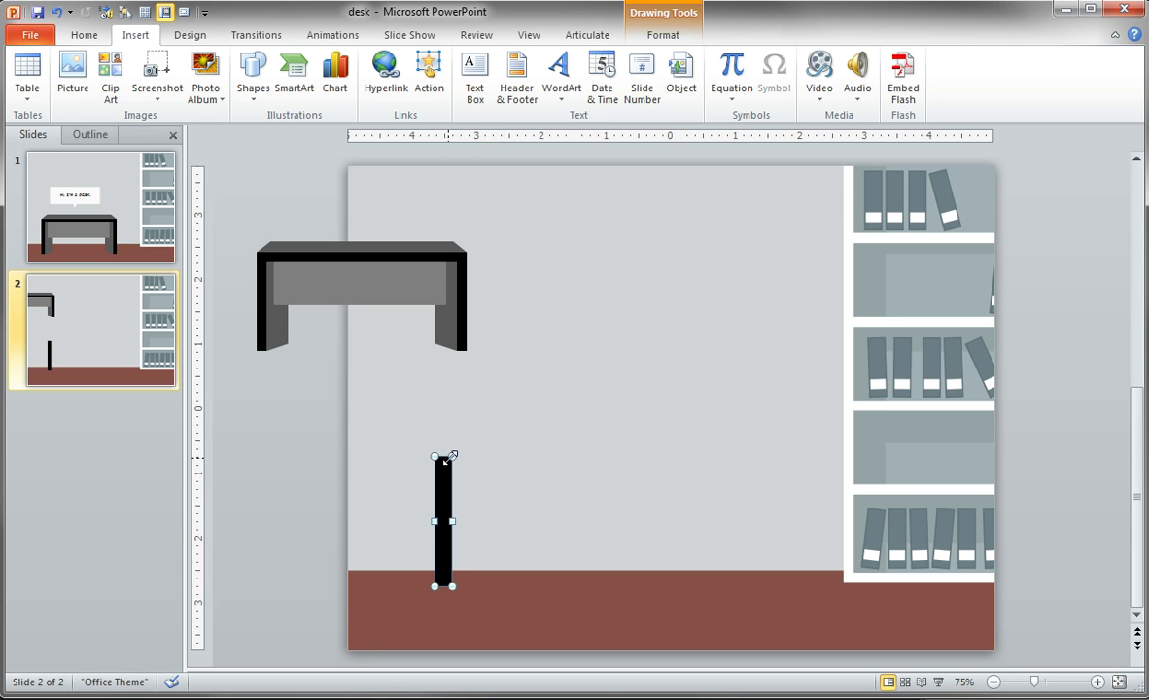
{"action": "left_click_drag", "start_coordinate": [446, 457], "coordinate": [451, 435]}
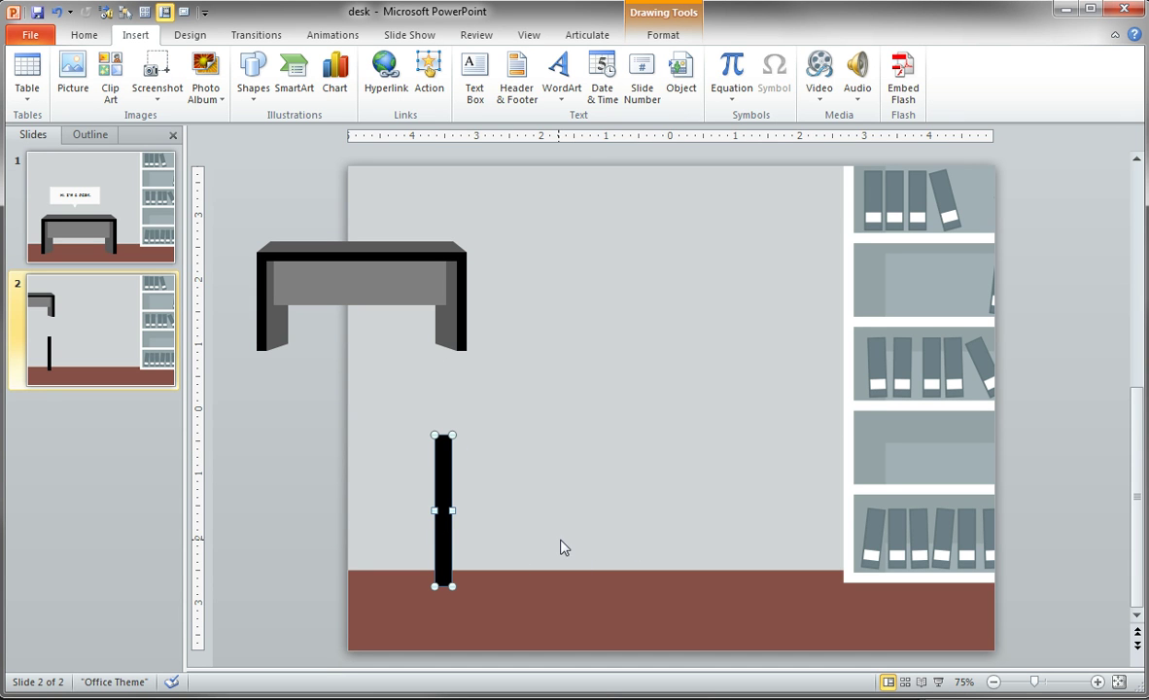
{"action": "left_click_drag", "start_coordinate": [451, 487], "coordinate": [727, 480]}
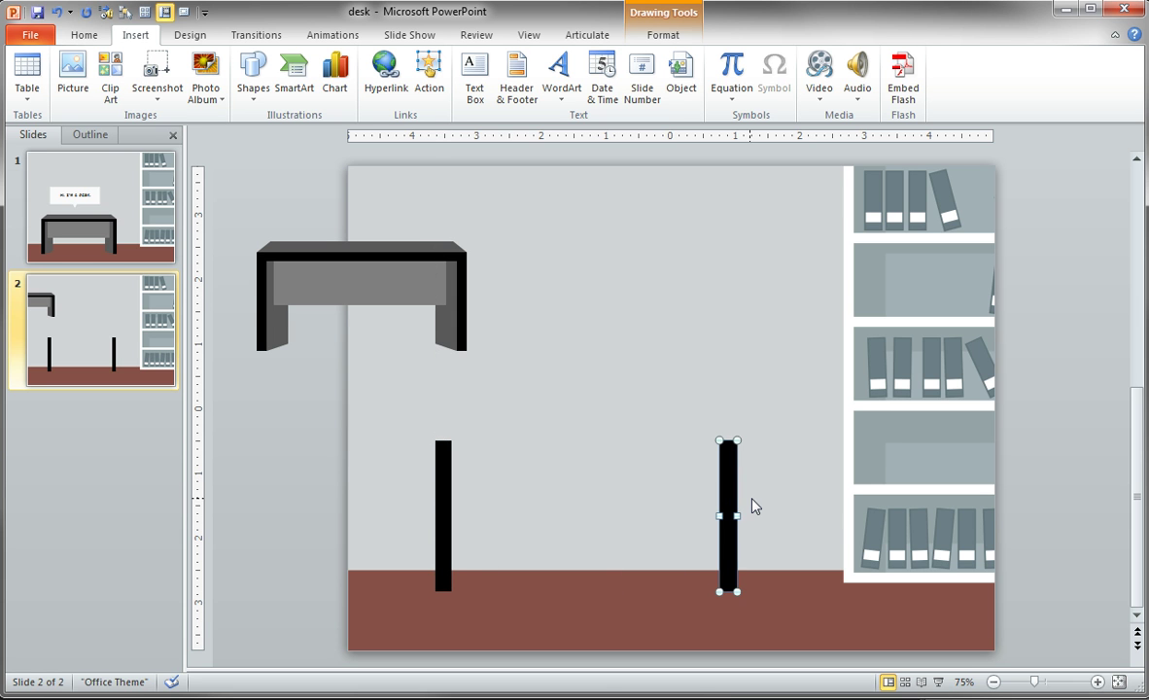
Draw a trapezoid about 0.75 by 3.08 inches between the legs and rotate it 90° clockwise.
{"action": "left_click", "coordinate": [241, 93]}
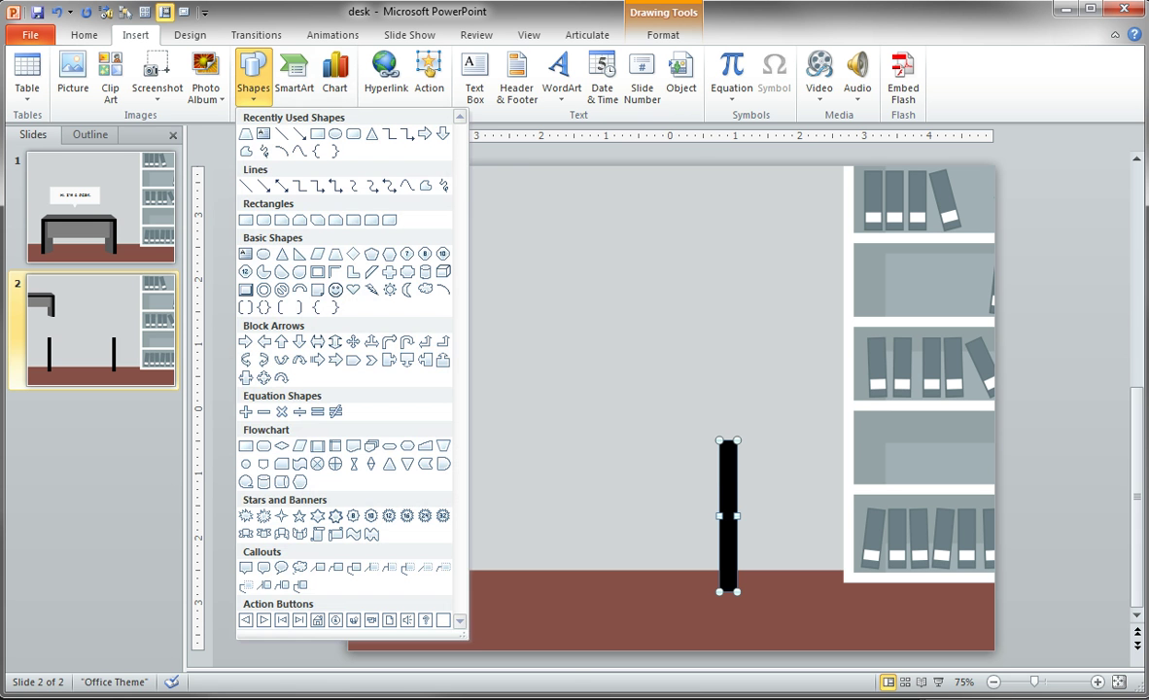
{"action": "left_click", "coordinate": [325, 253]}
{"action": "left_click_drag", "start_coordinate": [486, 425], "coordinate": [688, 473]}
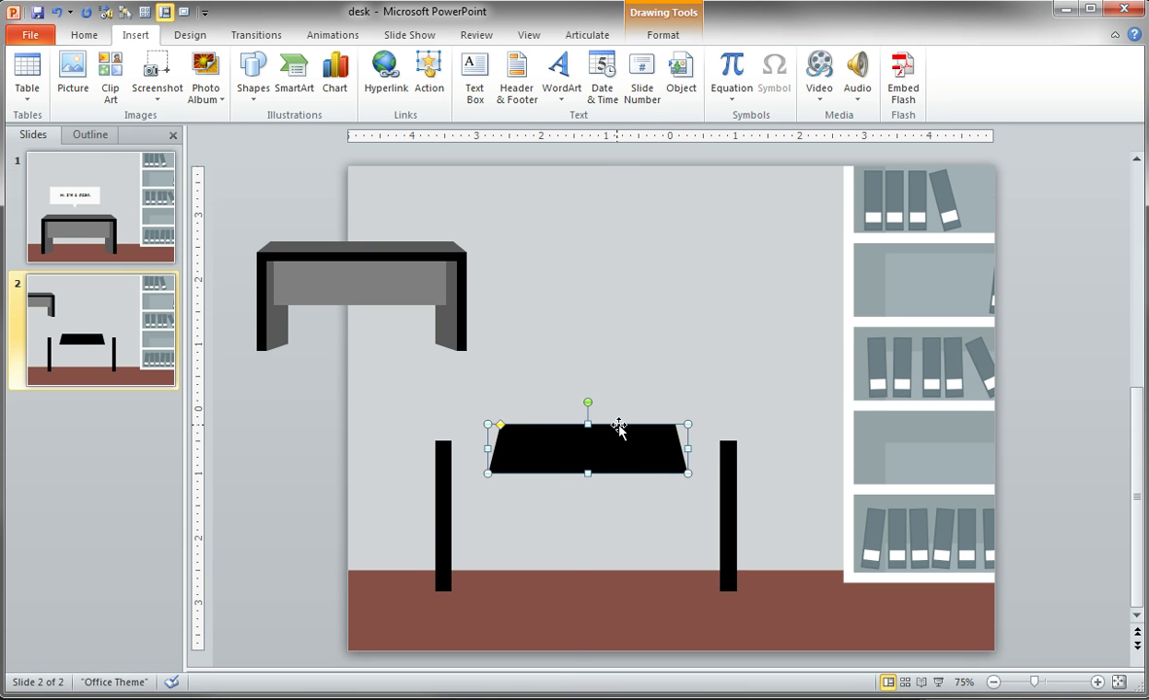
{"action": "left_click_drag", "start_coordinate": [588, 402], "coordinate": [666, 455]}
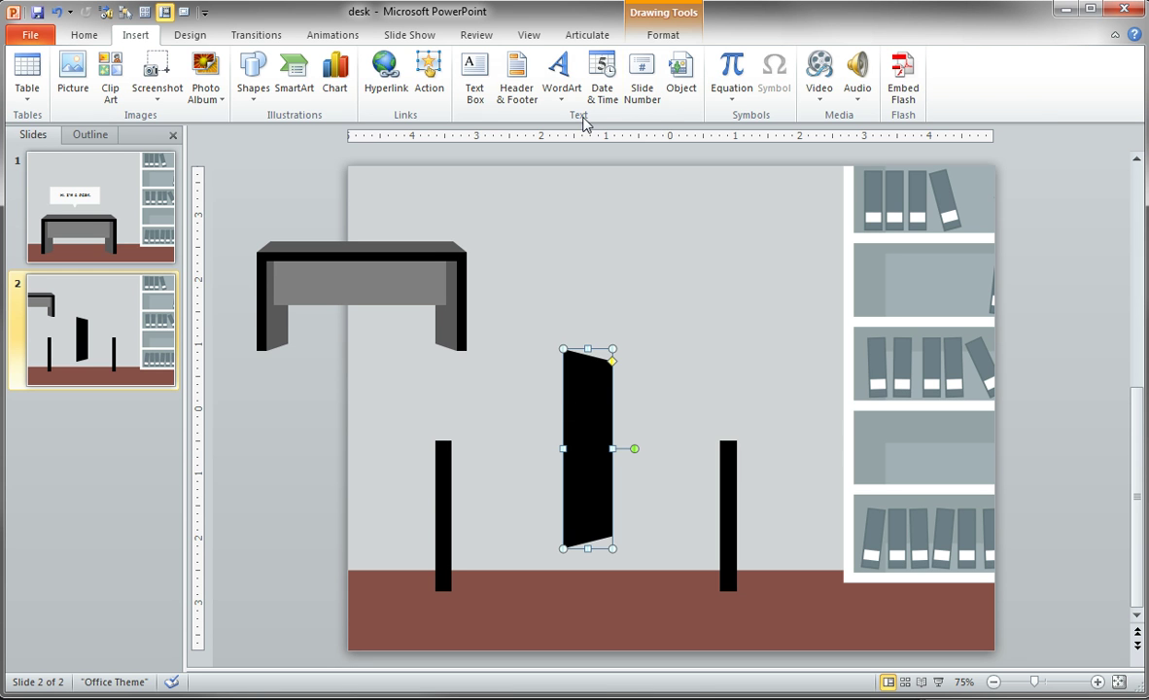
Fill the trapezoid with dark gray and fit it against the left leg's inner side, shortened to the leg's height.
{"action": "left_click", "coordinate": [661, 36]}
{"action": "left_click", "coordinate": [461, 58]}
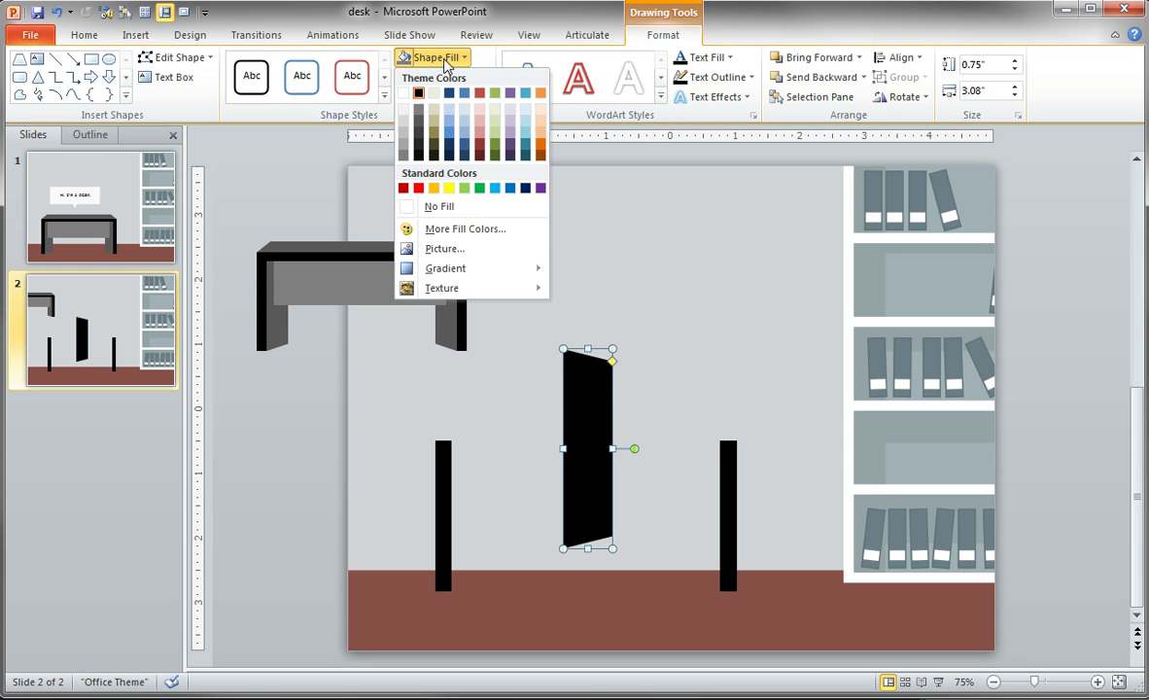
{"action": "left_click", "coordinate": [418, 118]}
{"action": "left_click_drag", "start_coordinate": [584, 401], "coordinate": [471, 444]}
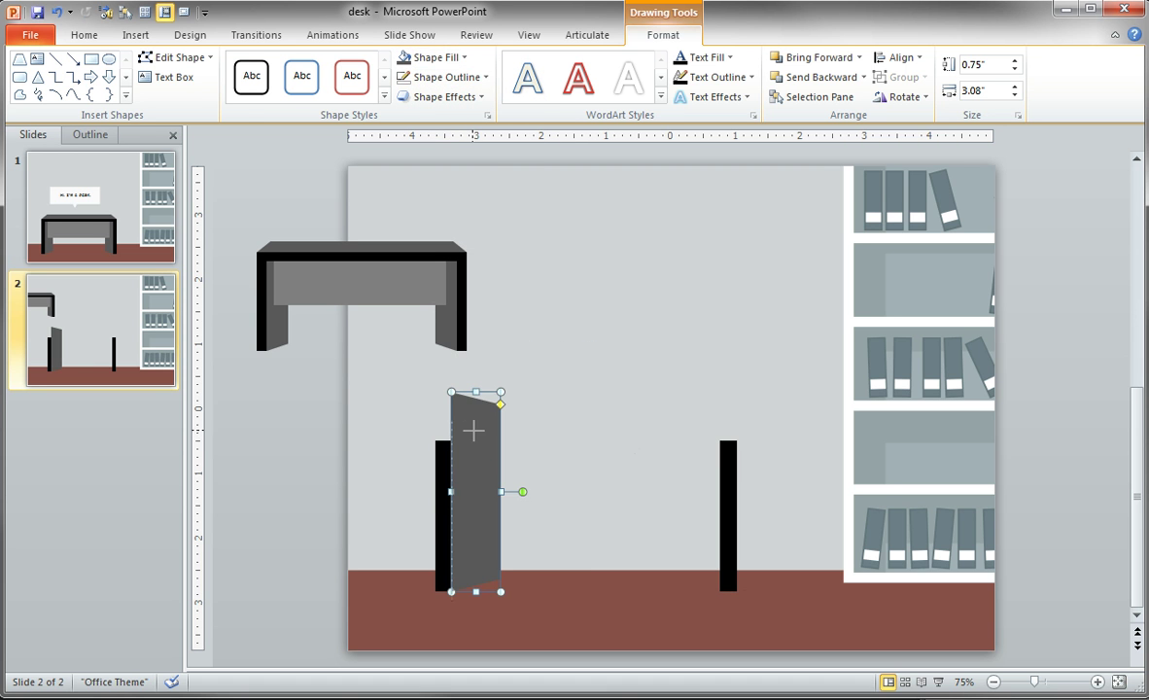
{"action": "left_click_drag", "start_coordinate": [475, 392], "coordinate": [475, 440]}
{"action": "left_click", "coordinate": [651, 405]}
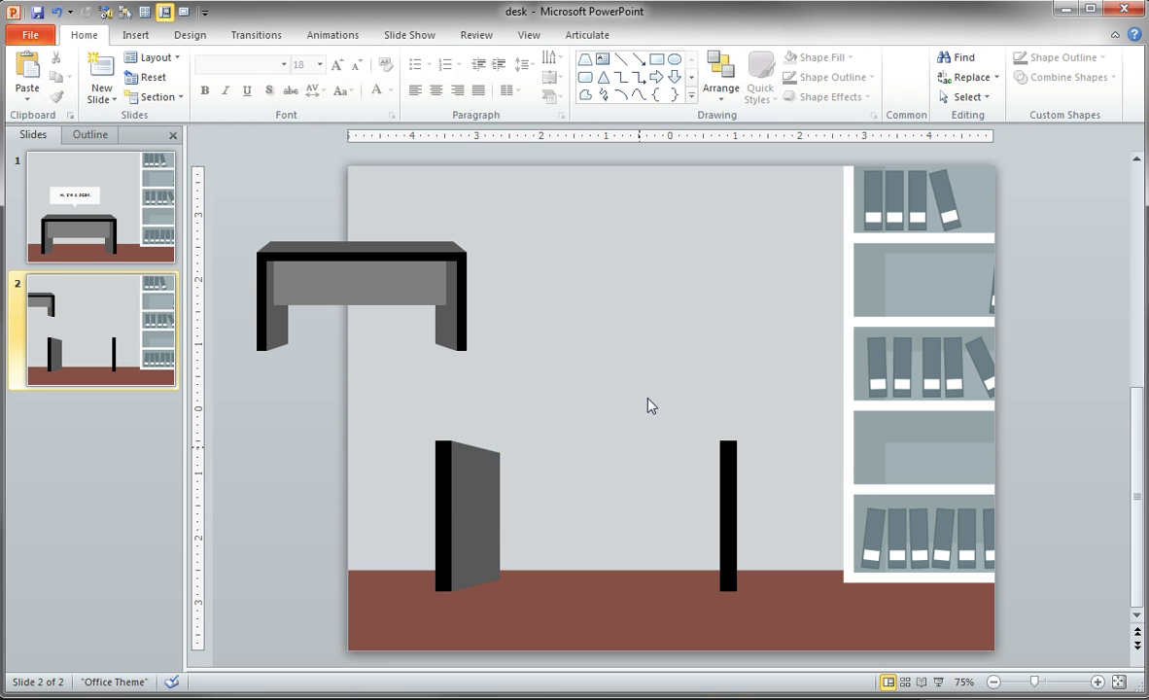
Duplicate the gray side panel into the open wall area above the desk legs.
{"action": "right_click", "coordinate": [475, 501]}
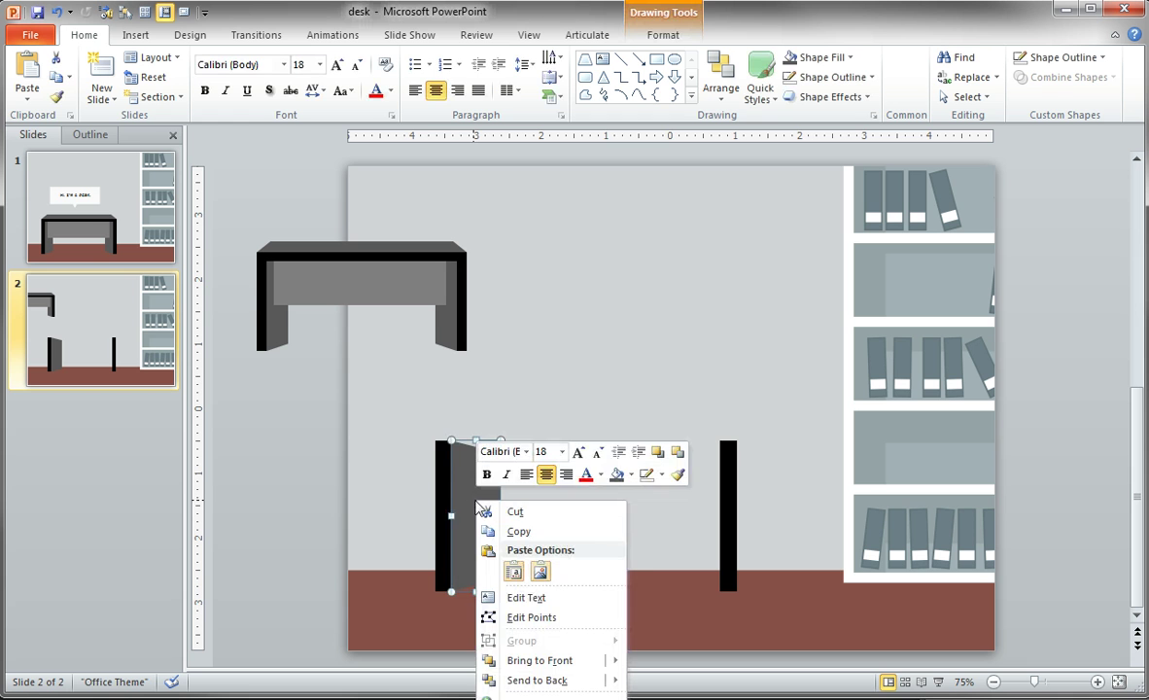
{"action": "key", "text": "Escape"}
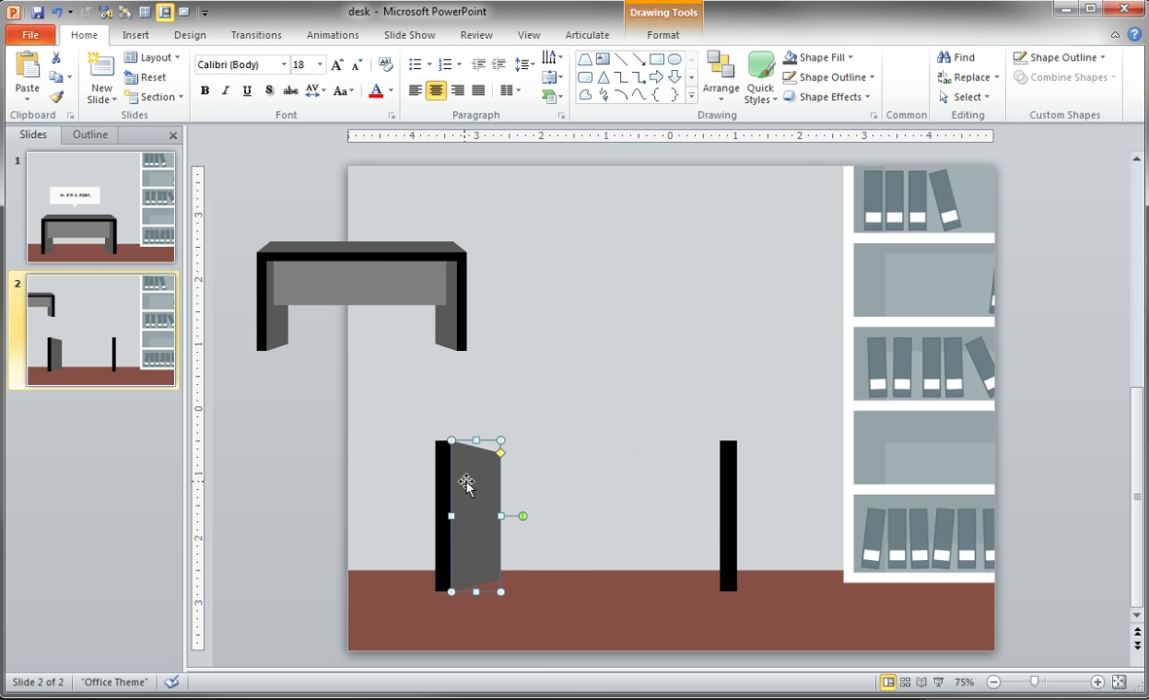
{"action": "left_click_drag", "start_coordinate": [466, 482], "coordinate": [589, 221]}
Compare the left leg's height with the side panel's length in the shape size settings.
{"action": "right_click", "coordinate": [592, 201]}
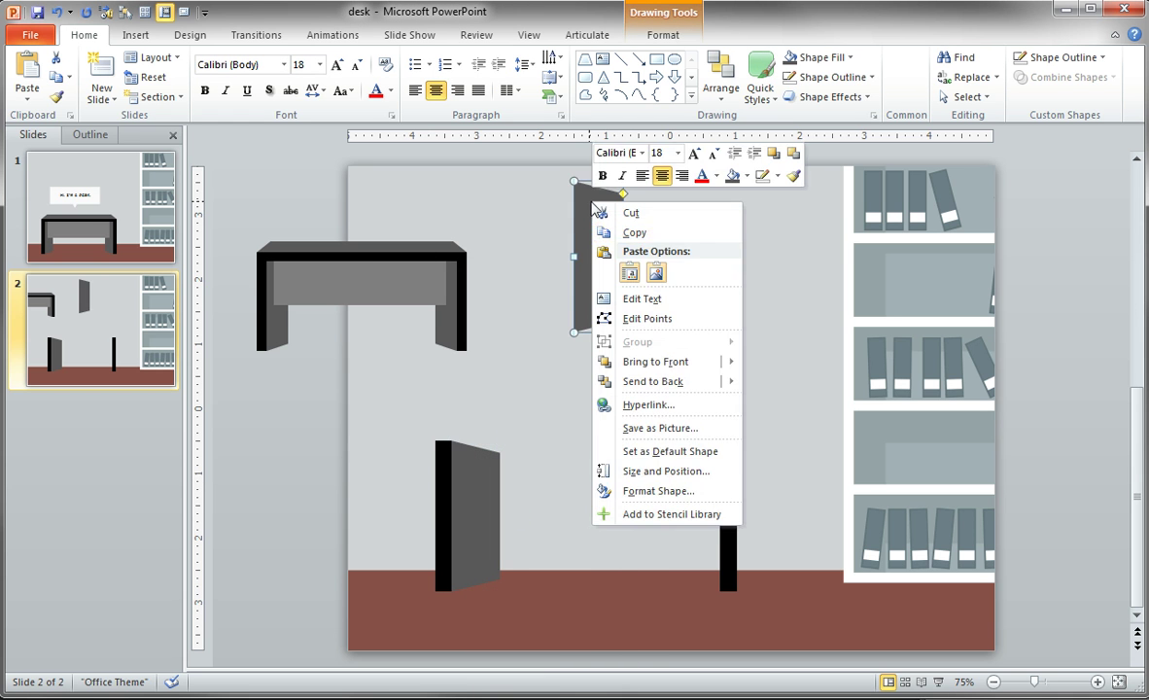
{"action": "left_click", "coordinate": [677, 480]}
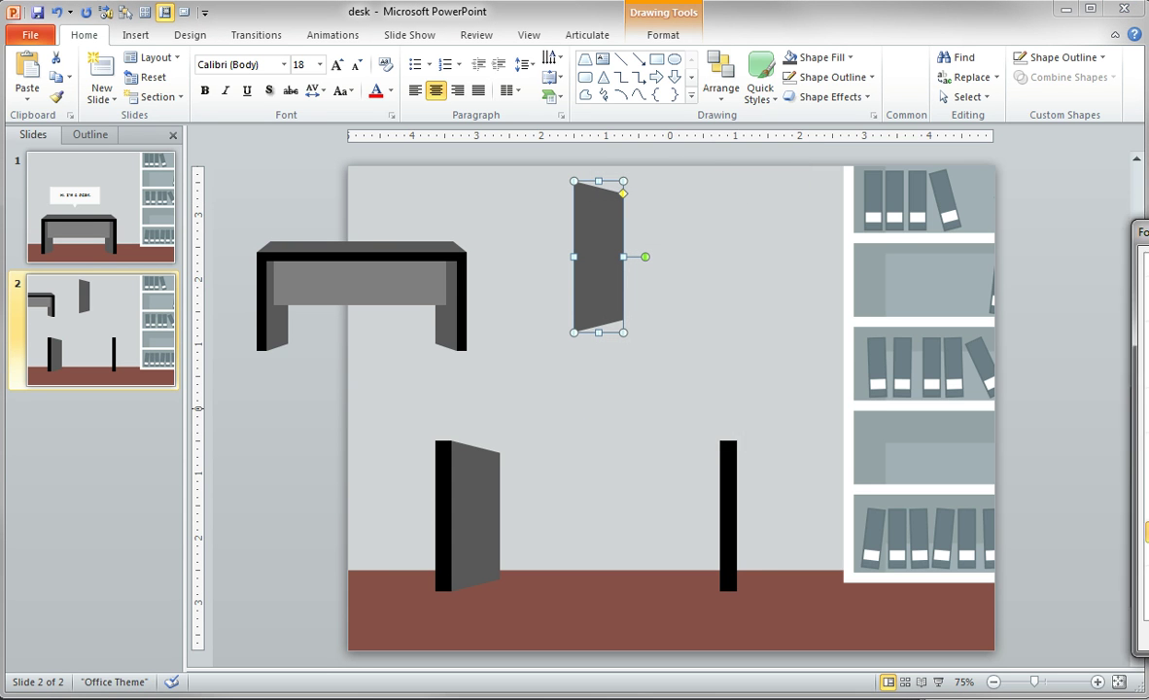
{"action": "left_click", "coordinate": [442, 459]}
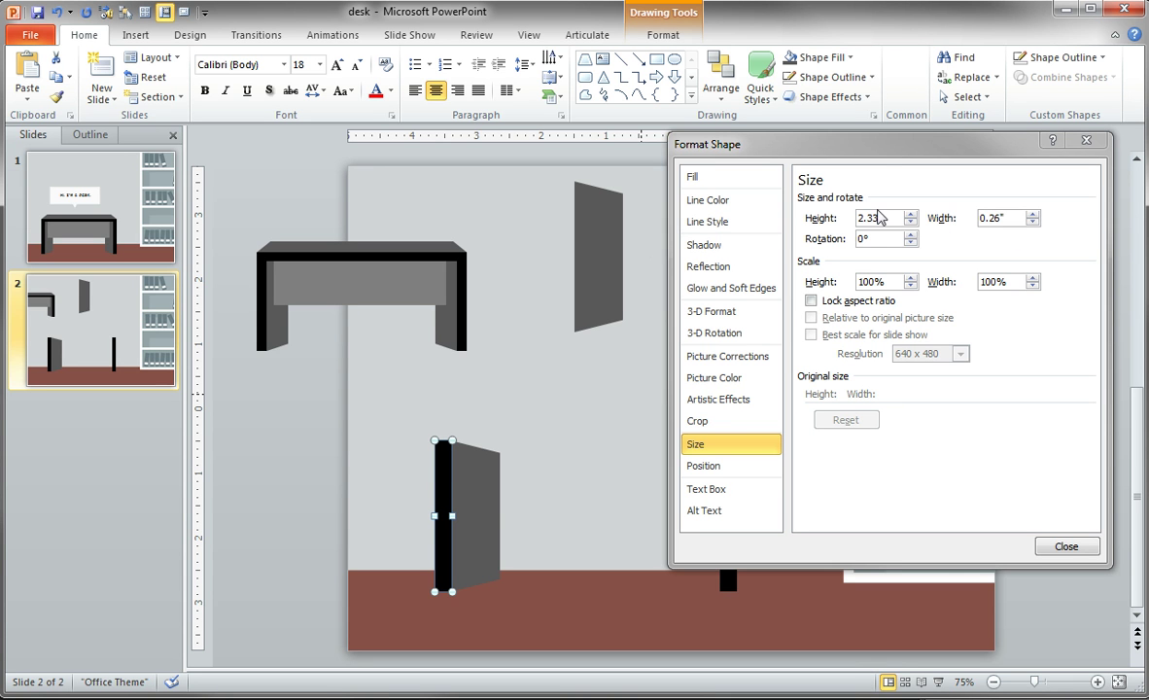
{"action": "left_click", "coordinate": [473, 483]}
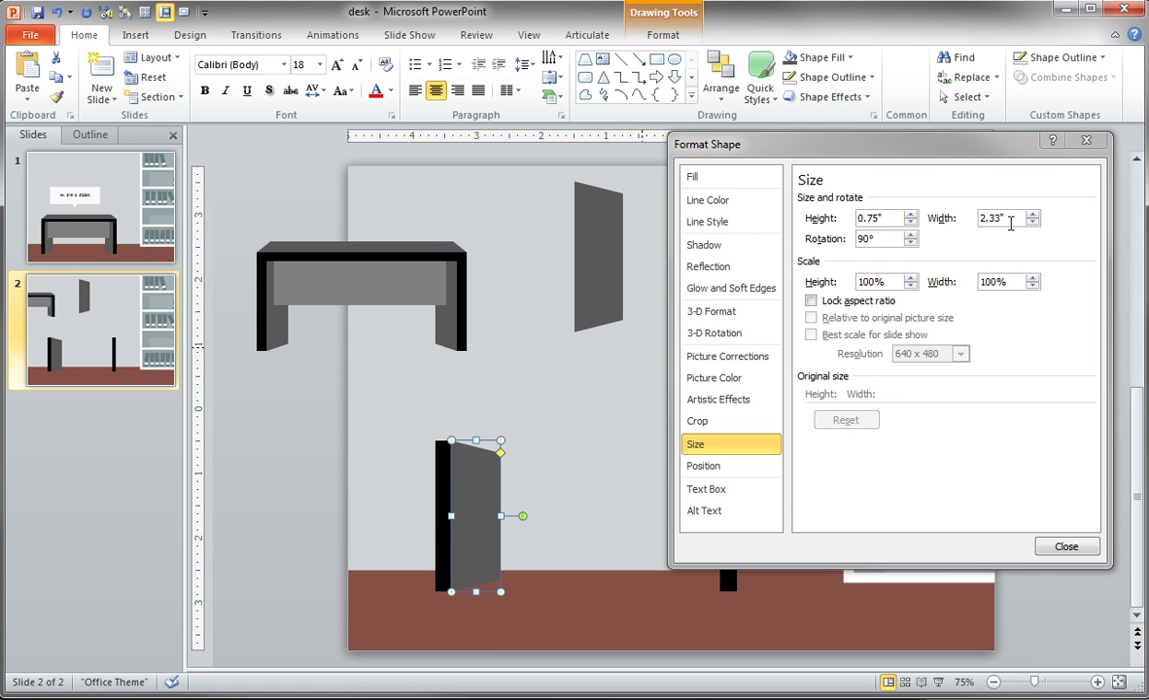
{"action": "left_click_drag", "start_coordinate": [738, 144], "coordinate": [1095, 164]}
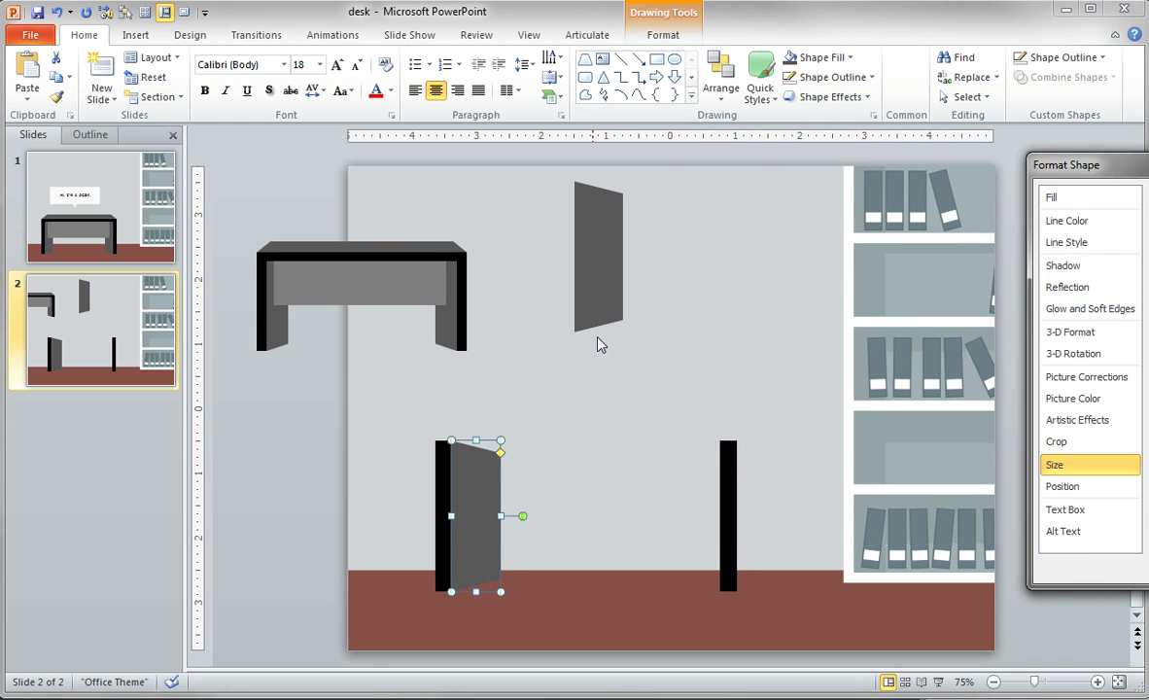
Fit the duplicated panel, mirrored, against the right leg's inner side and span the top of both legs with a horizontal black bar.
{"action": "left_click_drag", "start_coordinate": [601, 282], "coordinate": [693, 485]}
{"action": "left_click", "coordinate": [728, 344]}
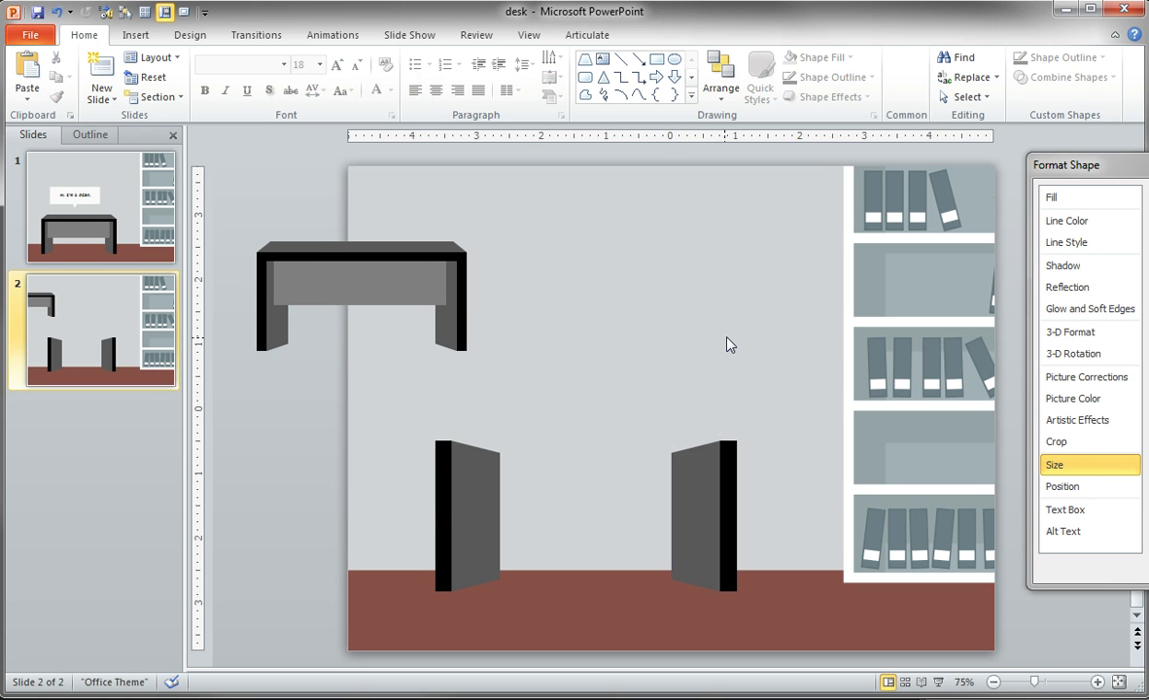
{"action": "mouse_move", "coordinate": [438, 455]}
{"action": "left_mouse_down"}
{"action": "mouse_move", "coordinate": [418, 436]}
{"action": "mouse_move", "coordinate": [526, 341]}
{"action": "mouse_move", "coordinate": [595, 410]}
{"action": "mouse_move", "coordinate": [698, 351]}
{"action": "mouse_move", "coordinate": [763, 351]}
{"action": "mouse_move", "coordinate": [671, 333]}
{"action": "mouse_move", "coordinate": [626, 451]}
{"action": "mouse_move", "coordinate": [737, 457]}
{"action": "left_mouse_up"}
{"action": "left_click", "coordinate": [784, 461]}
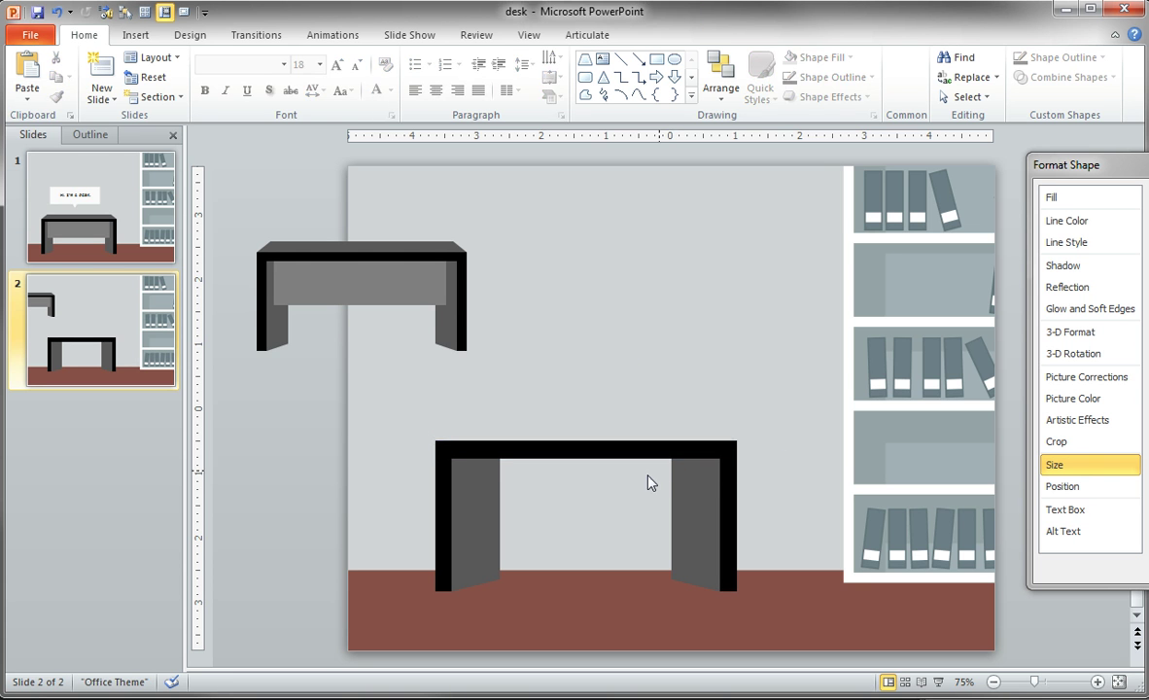
Duplicate the left side panel, turn it upright on top of the black bar, and stretch it to the desk's full width.
{"action": "left_click", "coordinate": [478, 500]}
{"action": "left_click", "coordinate": [600, 528]}
{"action": "mouse_move", "coordinate": [469, 508]}
{"action": "left_mouse_down"}
{"action": "mouse_move", "coordinate": [589, 393]}
{"action": "mouse_move", "coordinate": [590, 354]}
{"action": "mouse_move", "coordinate": [619, 338]}
{"action": "mouse_move", "coordinate": [626, 316]}
{"action": "mouse_move", "coordinate": [598, 306]}
{"action": "left_mouse_up"}
{"action": "left_click_drag", "start_coordinate": [598, 361], "coordinate": [511, 411]}
{"action": "left_click_drag", "start_coordinate": [587, 415], "coordinate": [735, 410]}
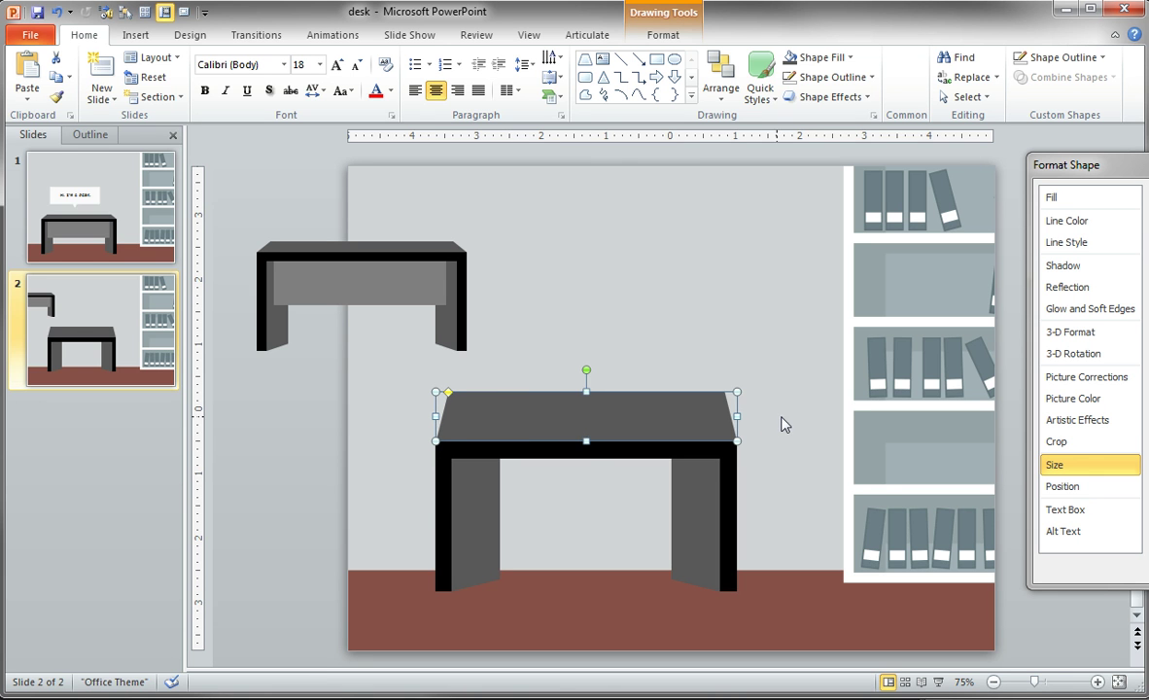
Stretch the desktop trapezoid upward to make the desk surface deeper.
{"action": "left_click", "coordinate": [787, 423]}
{"action": "left_click", "coordinate": [587, 417]}
{"action": "left_click_drag", "start_coordinate": [587, 419], "coordinate": [587, 366]}
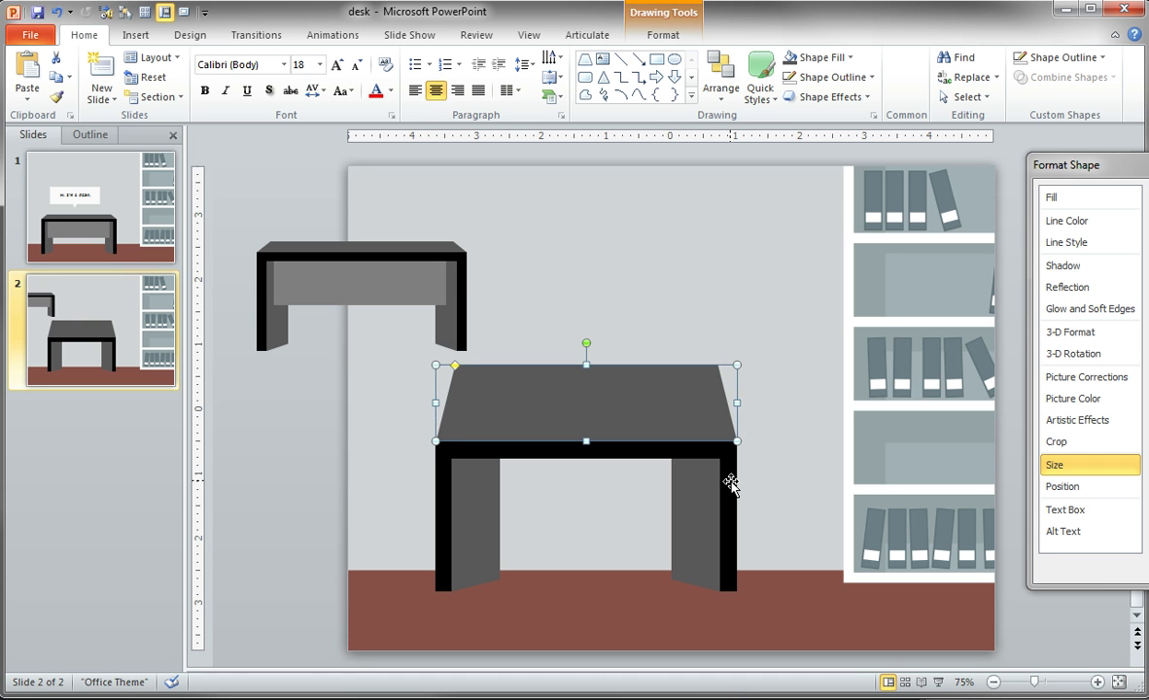
{"action": "left_click", "coordinate": [771, 464]}
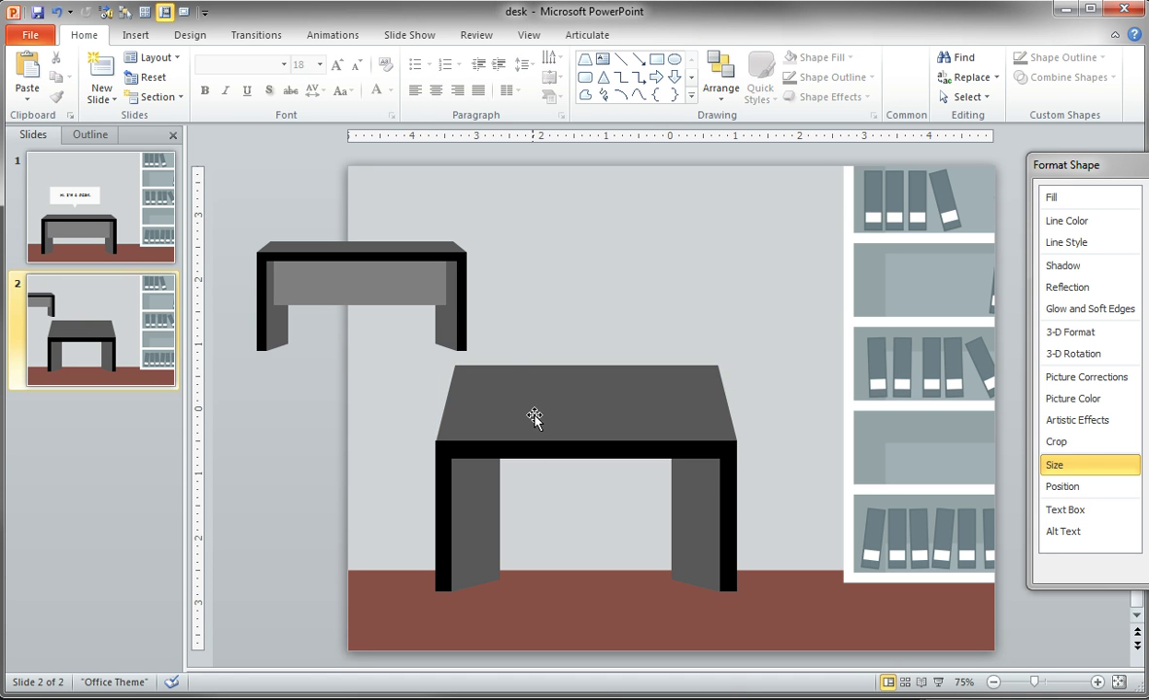
Flatten the desktop trapezoid to a shallow depth and slant its side edges further inward.
{"action": "left_click", "coordinate": [593, 413]}
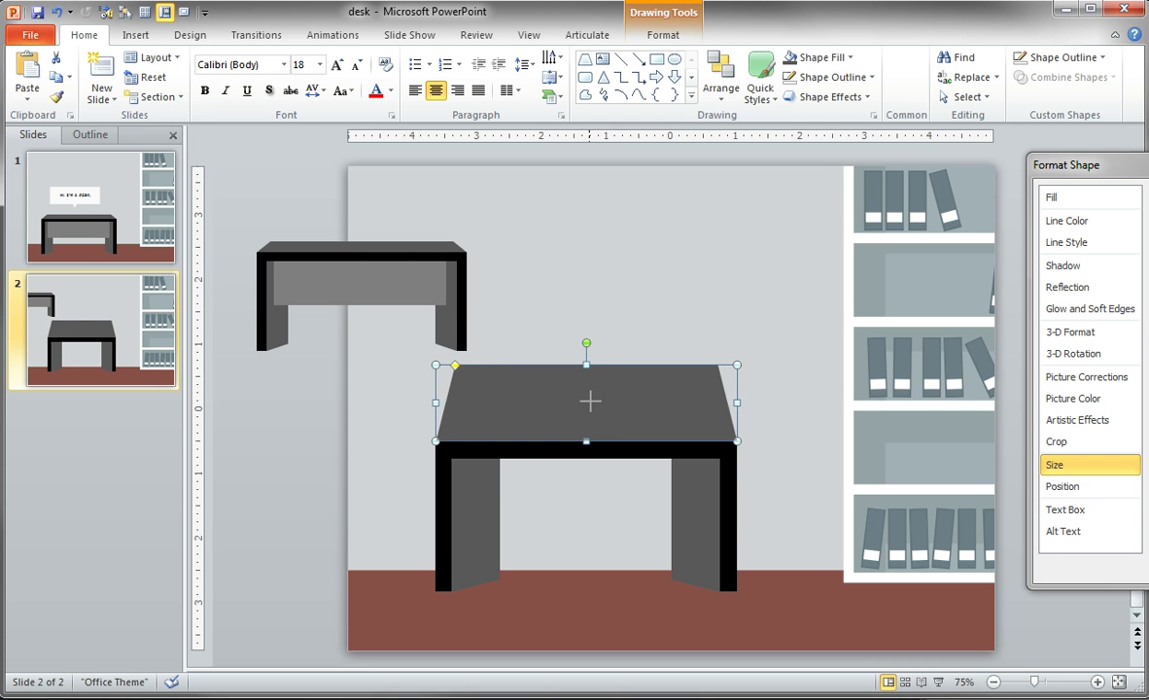
{"action": "left_click_drag", "start_coordinate": [586, 364], "coordinate": [589, 413]}
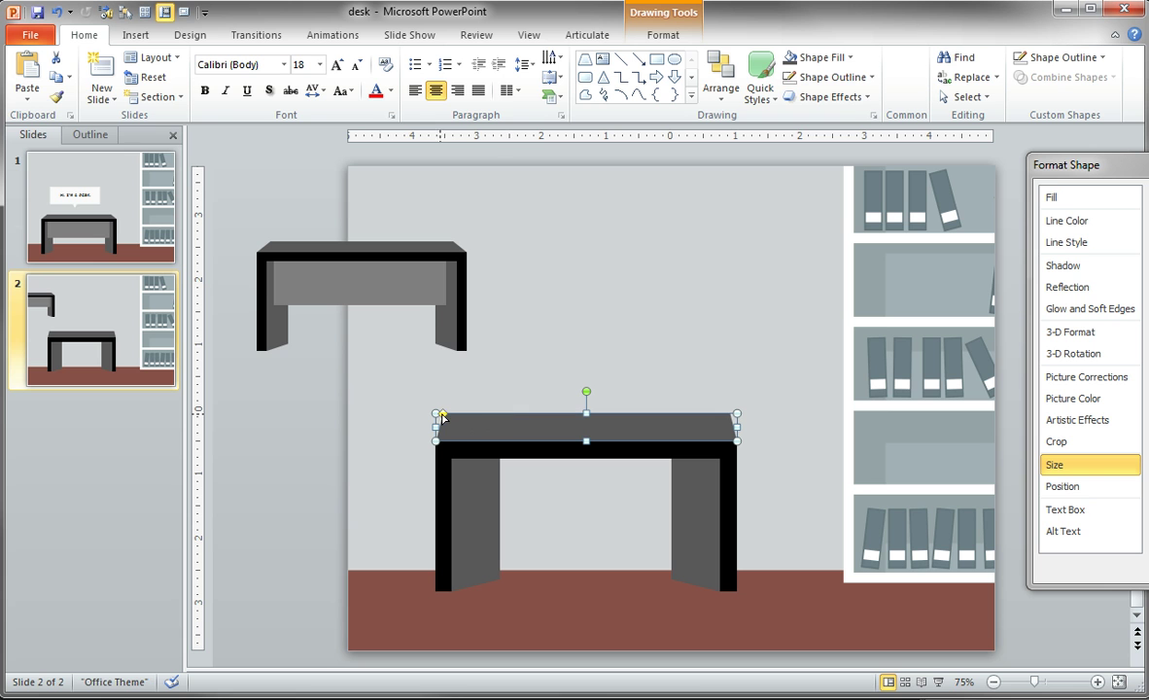
{"action": "left_click_drag", "start_coordinate": [441, 414], "coordinate": [460, 413]}
{"action": "left_click", "coordinate": [689, 352]}
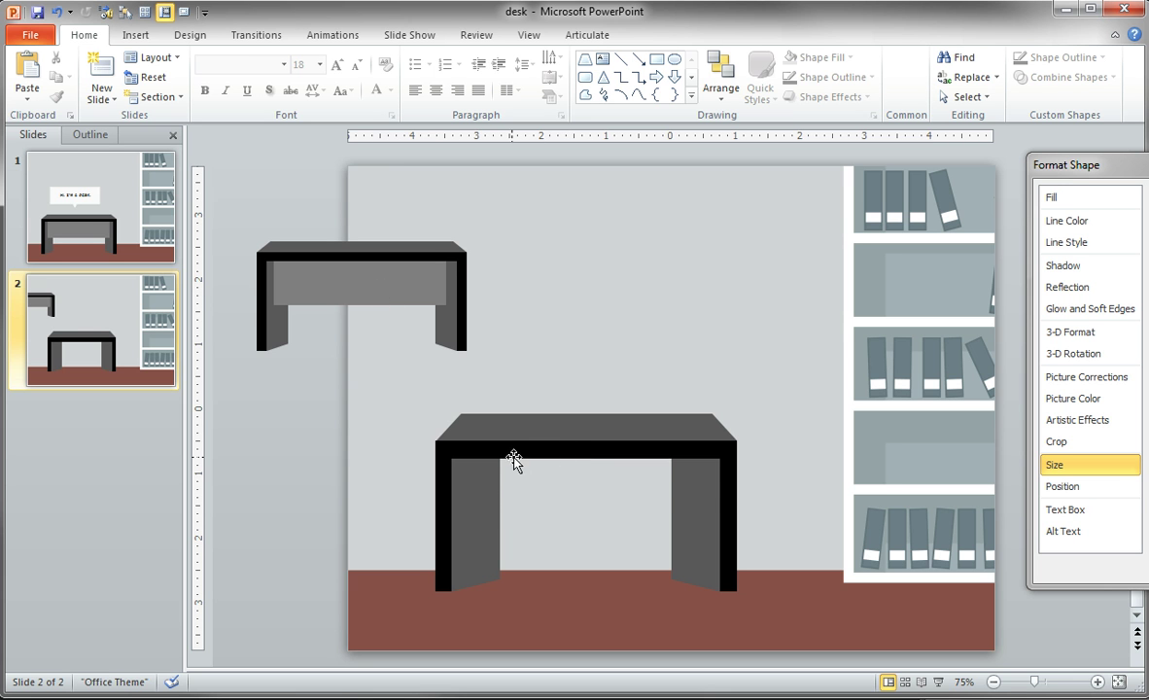
Duplicate the black bar into the opening beneath it and size it as a front panel about 1 by 3.67 inches.
{"action": "left_click_drag", "start_coordinate": [506, 449], "coordinate": [542, 494]}
{"action": "left_click_drag", "start_coordinate": [759, 497], "coordinate": [703, 542]}
{"action": "mouse_move", "coordinate": [650, 502]}
{"action": "left_mouse_down"}
{"action": "mouse_move", "coordinate": [639, 509]}
{"action": "mouse_move", "coordinate": [645, 496]}
{"action": "left_mouse_up"}
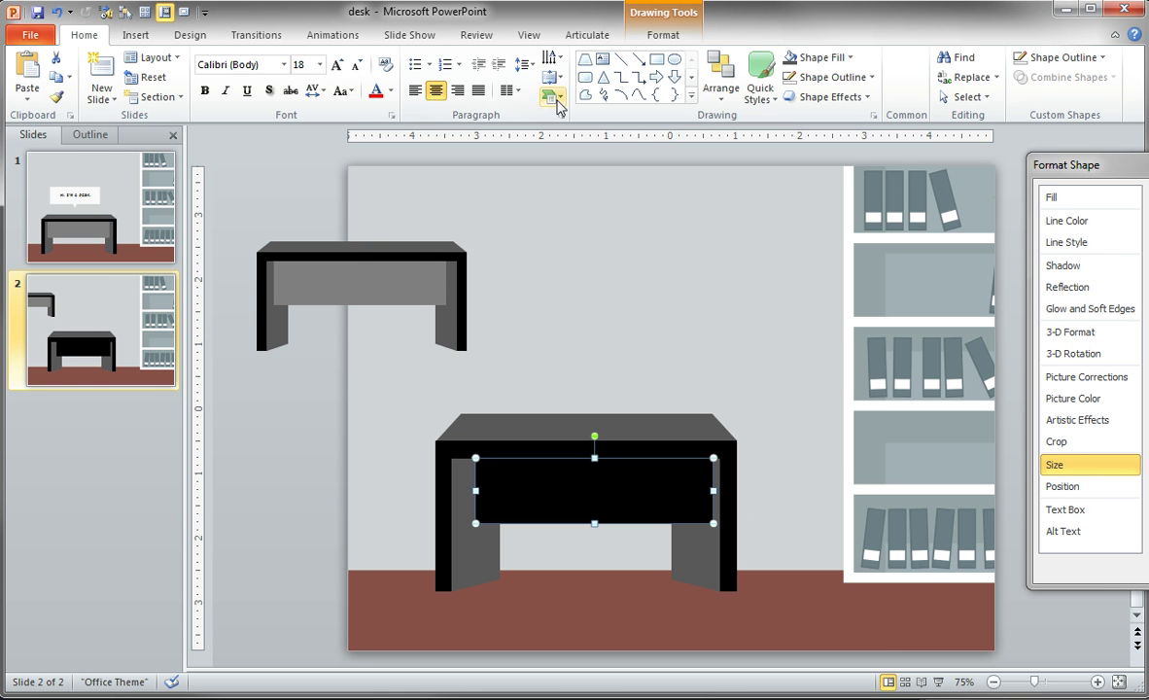
Fill the front panel with medium gray and center it between the desk legs.
{"action": "left_click", "coordinate": [638, 35]}
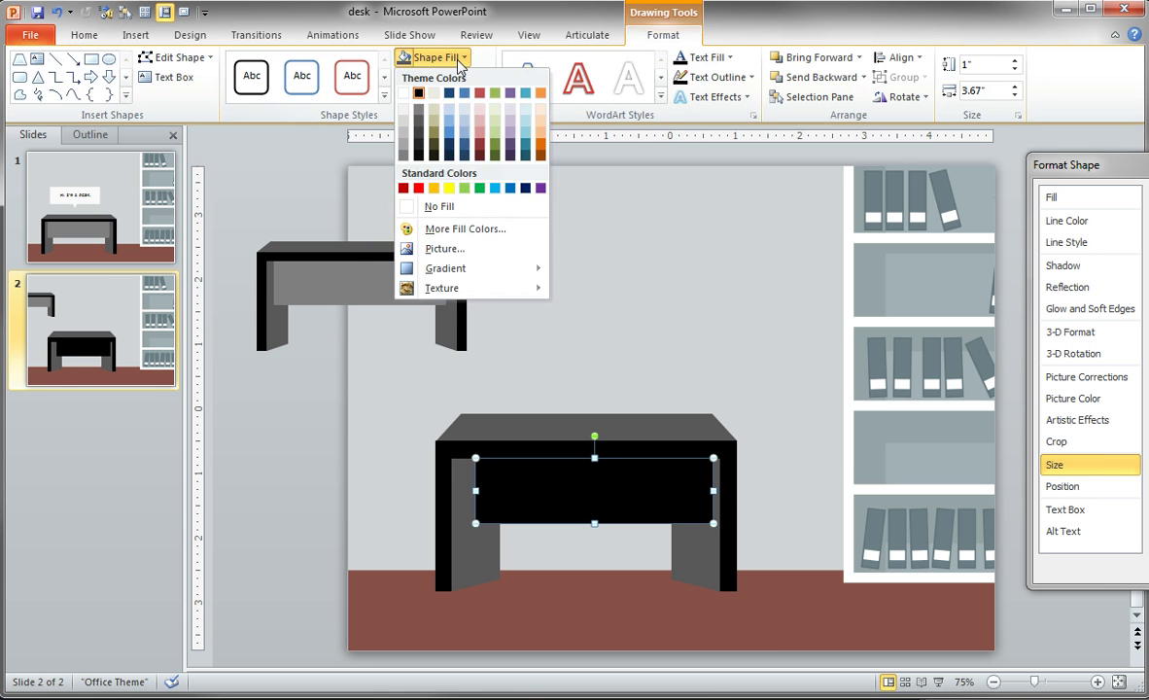
{"action": "left_click", "coordinate": [402, 154]}
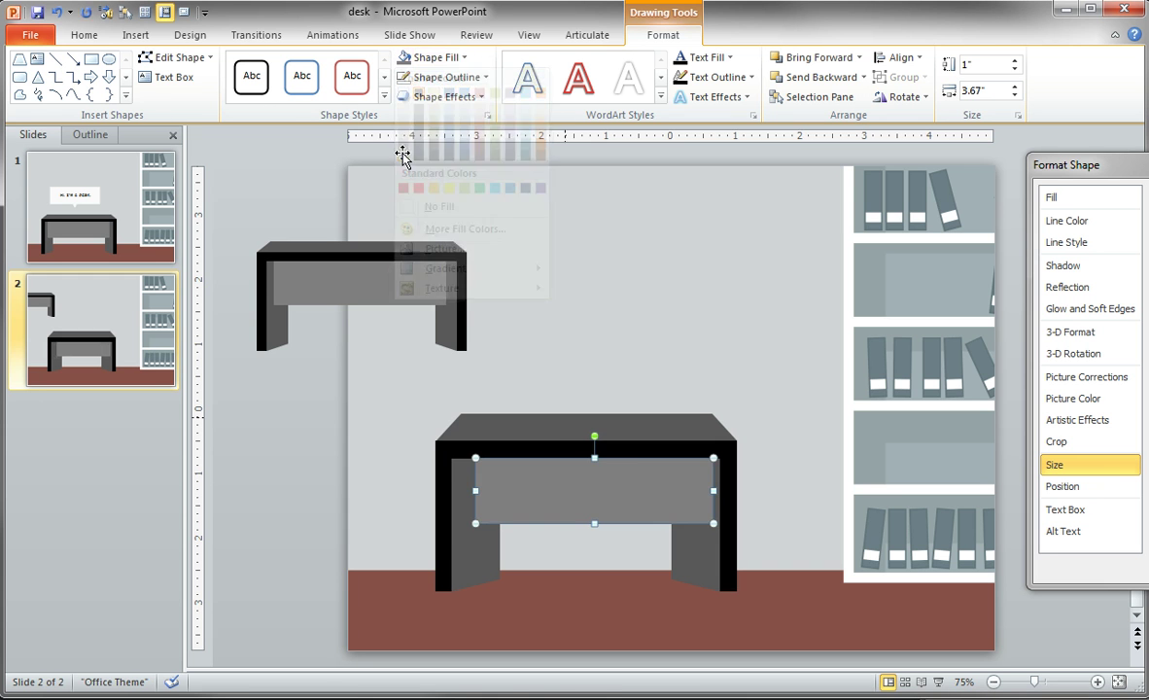
{"action": "left_click", "coordinate": [678, 304]}
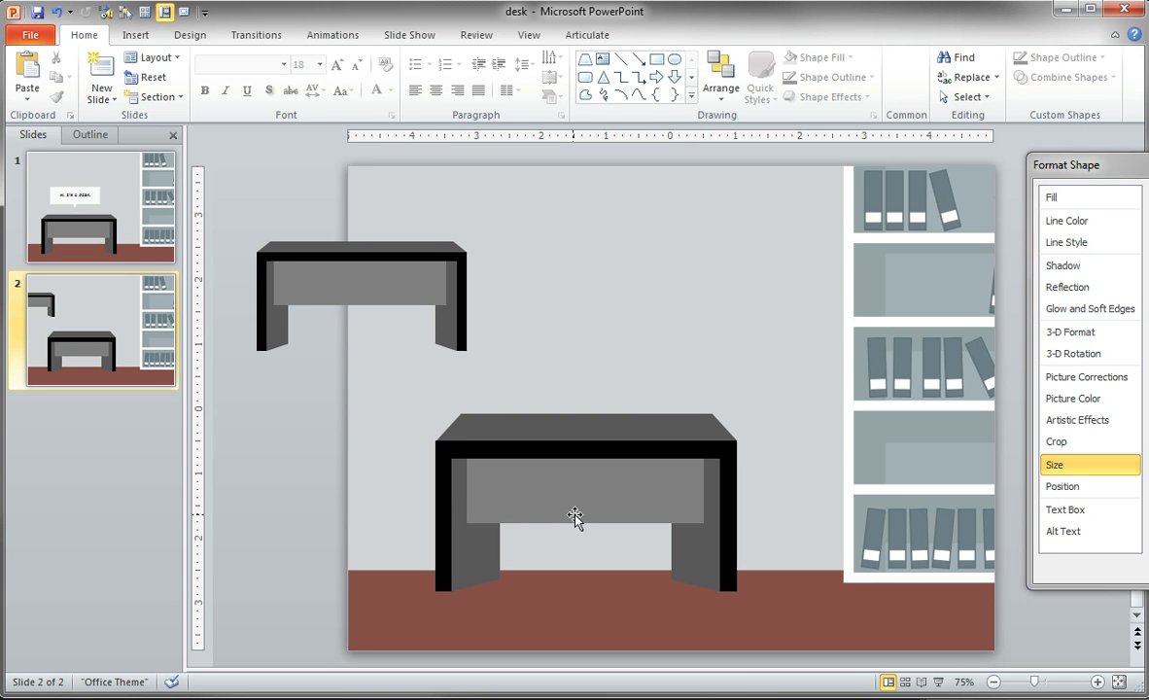
Narrow both gray side panels from their inner edges, making the right one about 0.5 inches wide.
{"action": "left_click", "coordinate": [487, 544]}
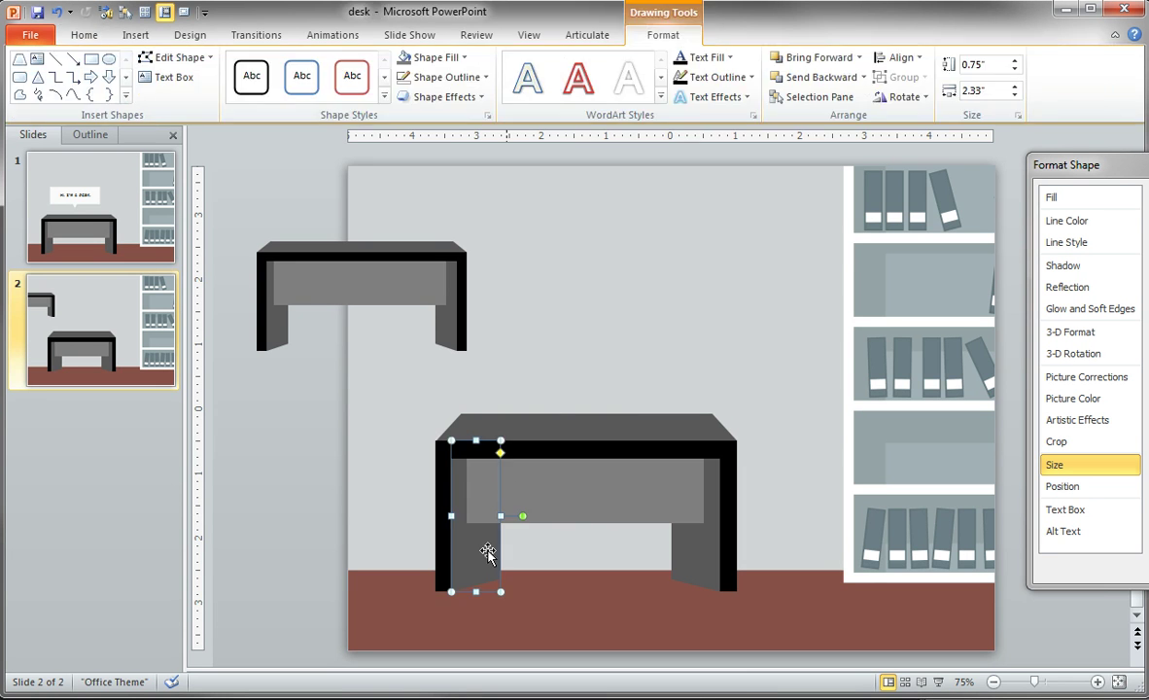
{"action": "left_click", "coordinate": [686, 547]}
{"action": "left_click_drag", "start_coordinate": [671, 515], "coordinate": [687, 515]}
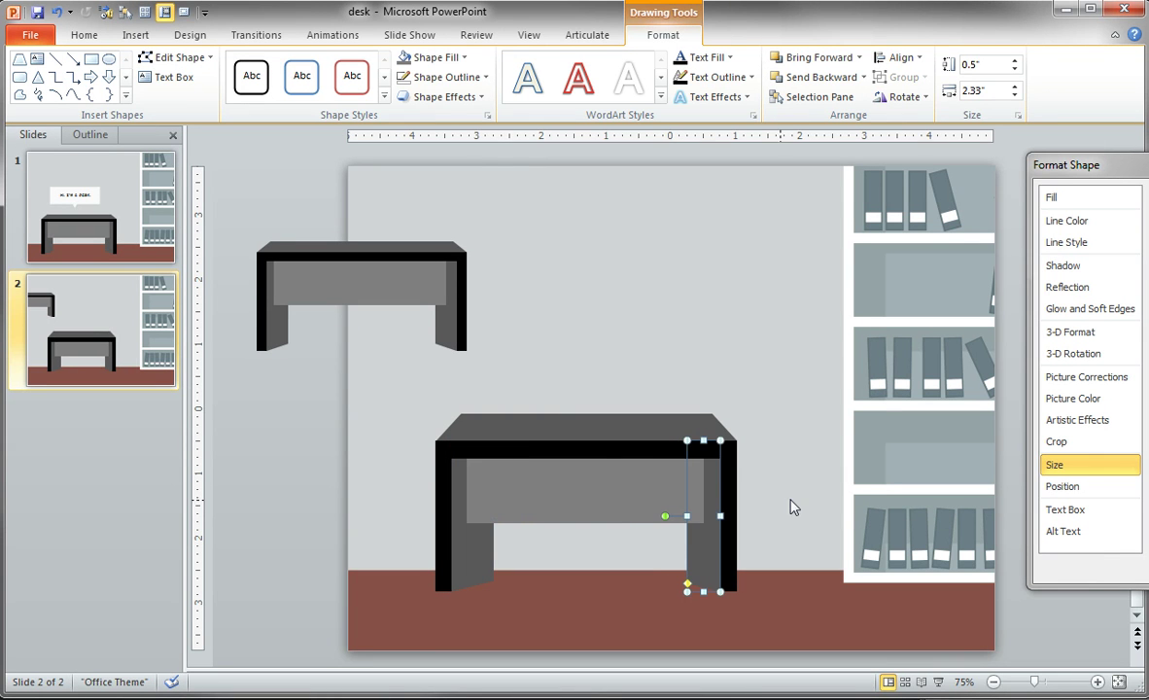
{"action": "left_click", "coordinate": [795, 528]}
Move the right leg together with its gray side panel horizontally away from the desk toward the bookshelf.
{"action": "left_click", "coordinate": [712, 516]}
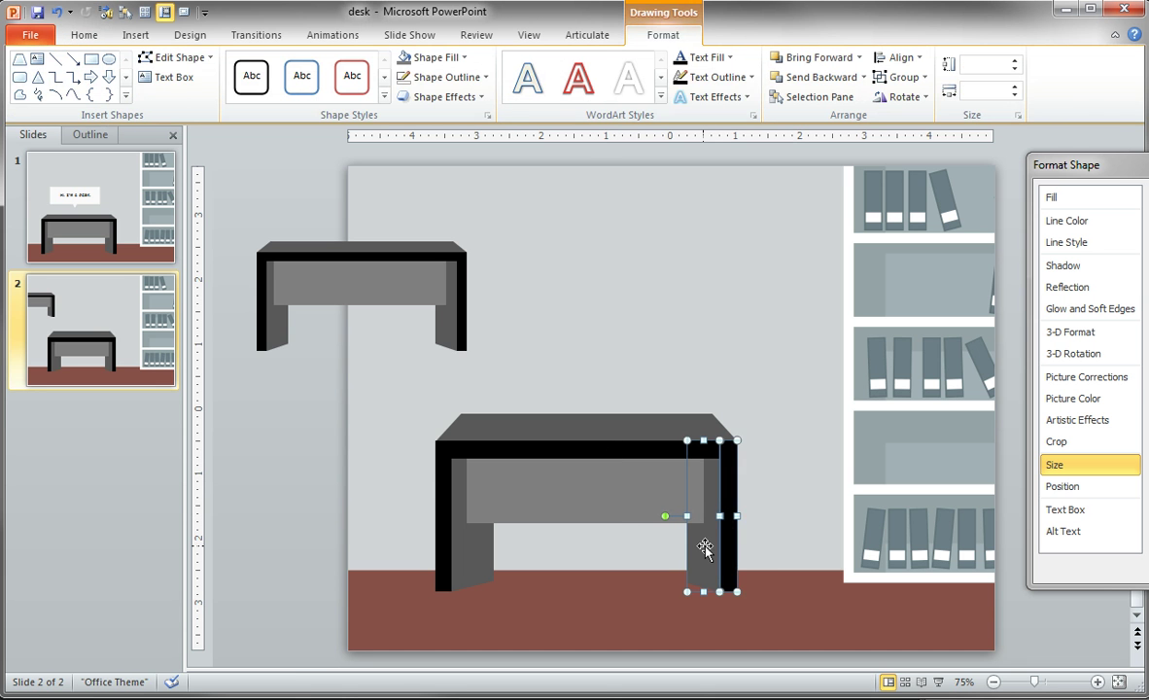
{"action": "key", "text": "Right"}
{"action": "key", "text": "Right"}
{"action": "key", "text": "Right"}
{"action": "key", "text": "Right"}
{"action": "key", "text": "Right"}
{"action": "key", "text": "Right"}
{"action": "key", "text": "Right"}
{"action": "key", "text": "Right"}
{"action": "key", "text": "Right"}
{"action": "key", "text": "Right"}
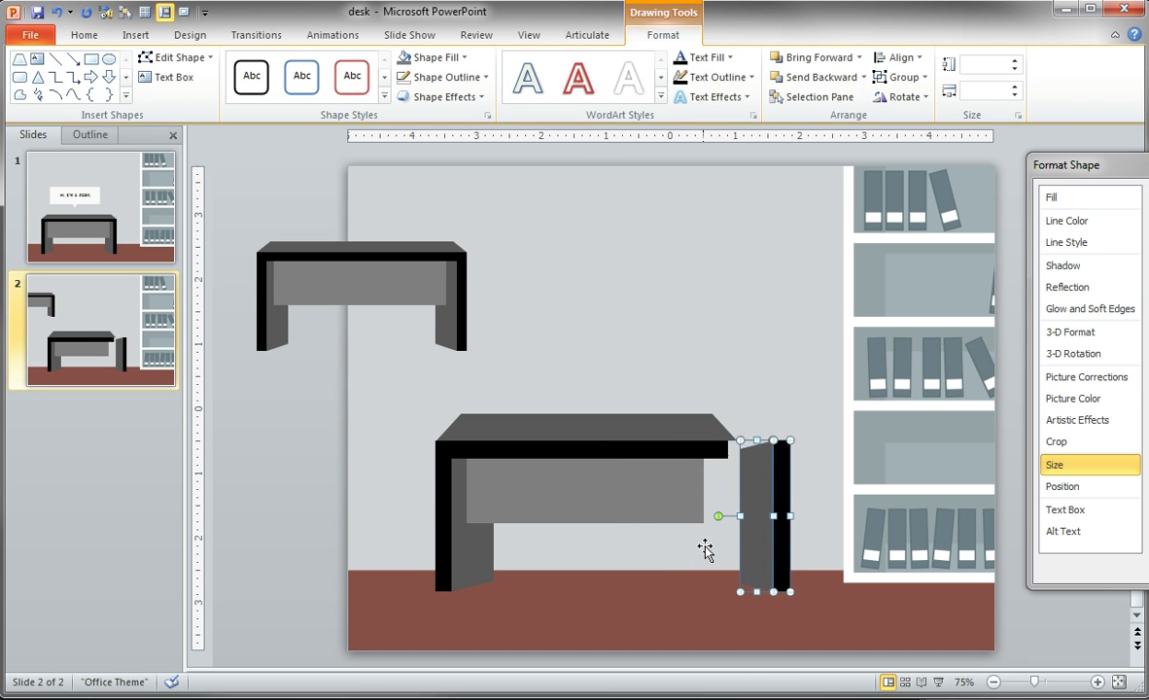
{"action": "key", "text": "Right"}
{"action": "key", "text": "Right"}
{"action": "key", "text": "Right"}
{"action": "key", "text": "Right"}
{"action": "key", "text": "Right"}
{"action": "key", "text": "Right"}
Stretch the desktop, black bar and front panel together rightward to meet the relocated right leg.
{"action": "left_click", "coordinate": [685, 496]}
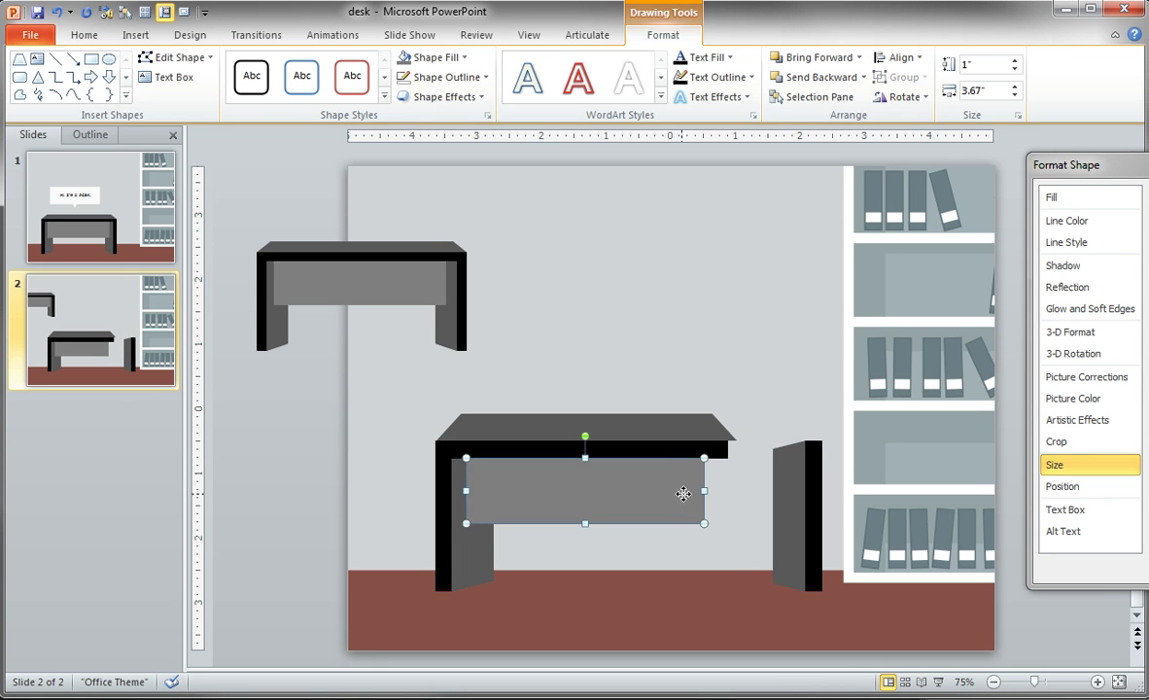
{"action": "left_click", "coordinate": [671, 451], "text": "shift"}
{"action": "left_click", "coordinate": [679, 428], "text": "shift"}
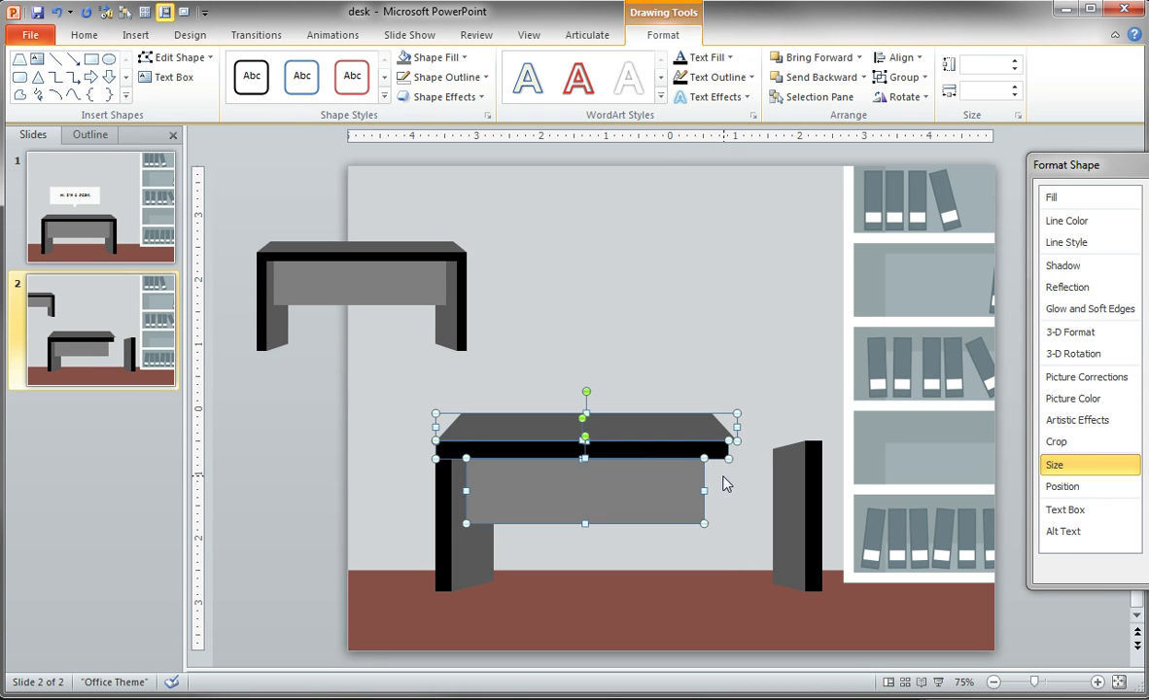
{"action": "left_click_drag", "start_coordinate": [703, 491], "coordinate": [772, 491]}
{"action": "left_click", "coordinate": [795, 333]}
Align the right leg and side panel with the desktop's right end, and widen the front panel to overlap that side panel.
{"action": "left_click", "coordinate": [789, 482]}
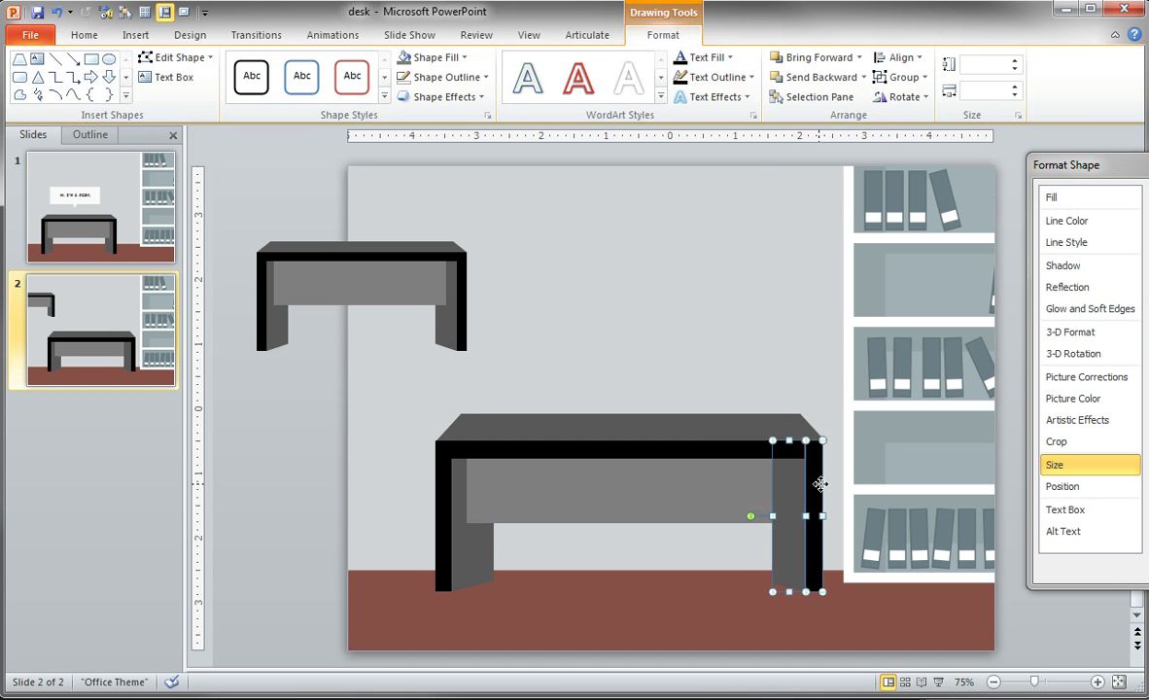
{"action": "left_click_drag", "start_coordinate": [819, 483], "coordinate": [822, 483]}
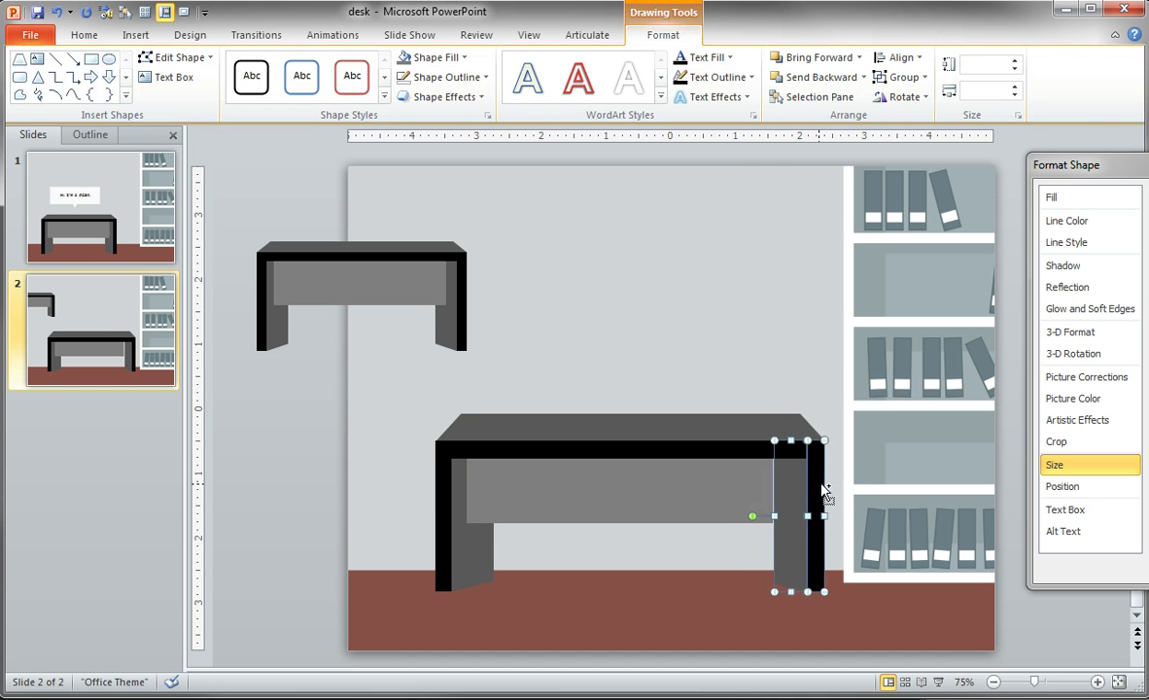
{"action": "left_click", "coordinate": [751, 366]}
{"action": "left_click", "coordinate": [731, 502]}
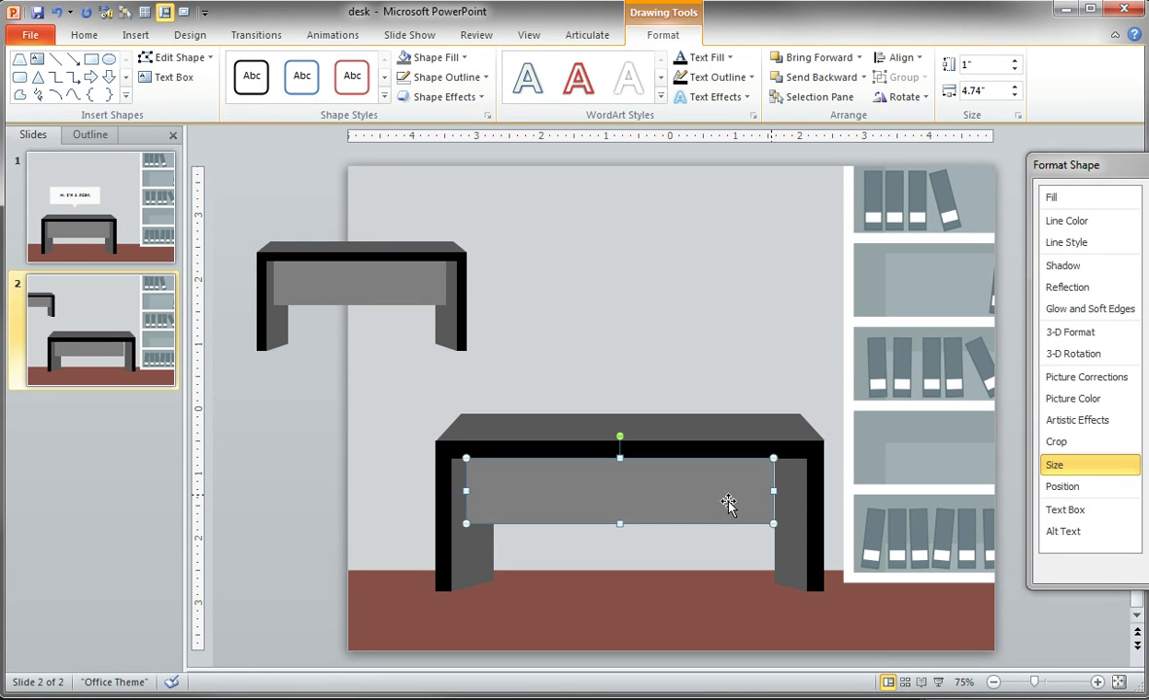
{"action": "left_click_drag", "start_coordinate": [784, 491], "coordinate": [784, 491]}
{"action": "left_click", "coordinate": [774, 322]}
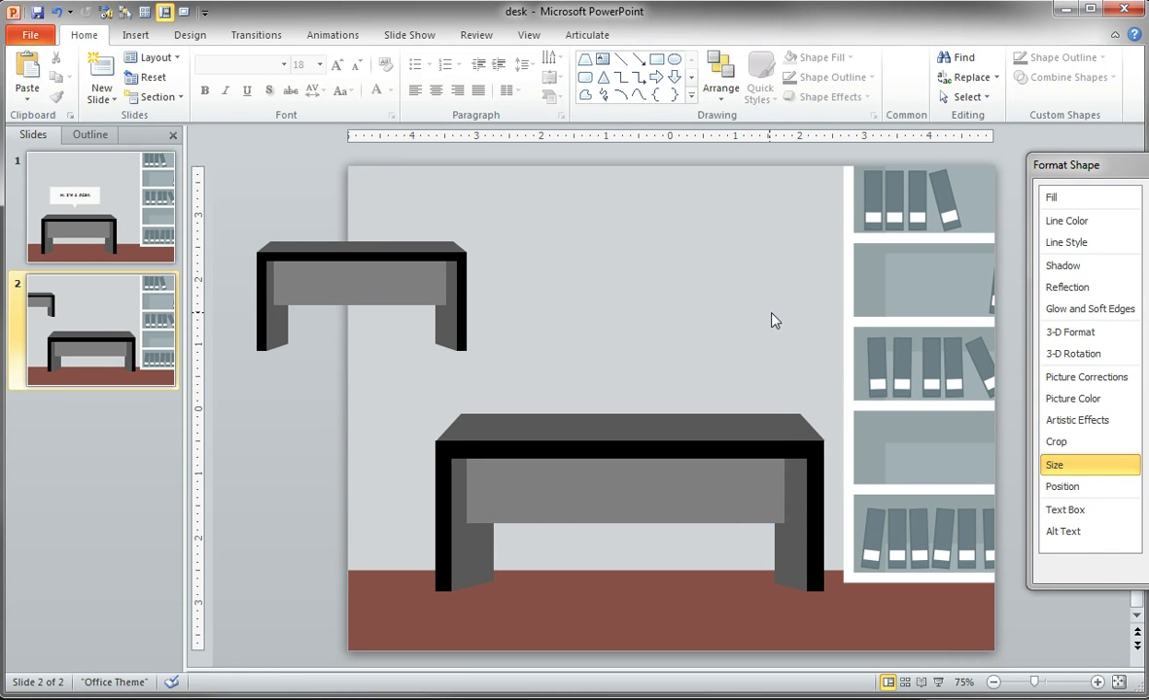